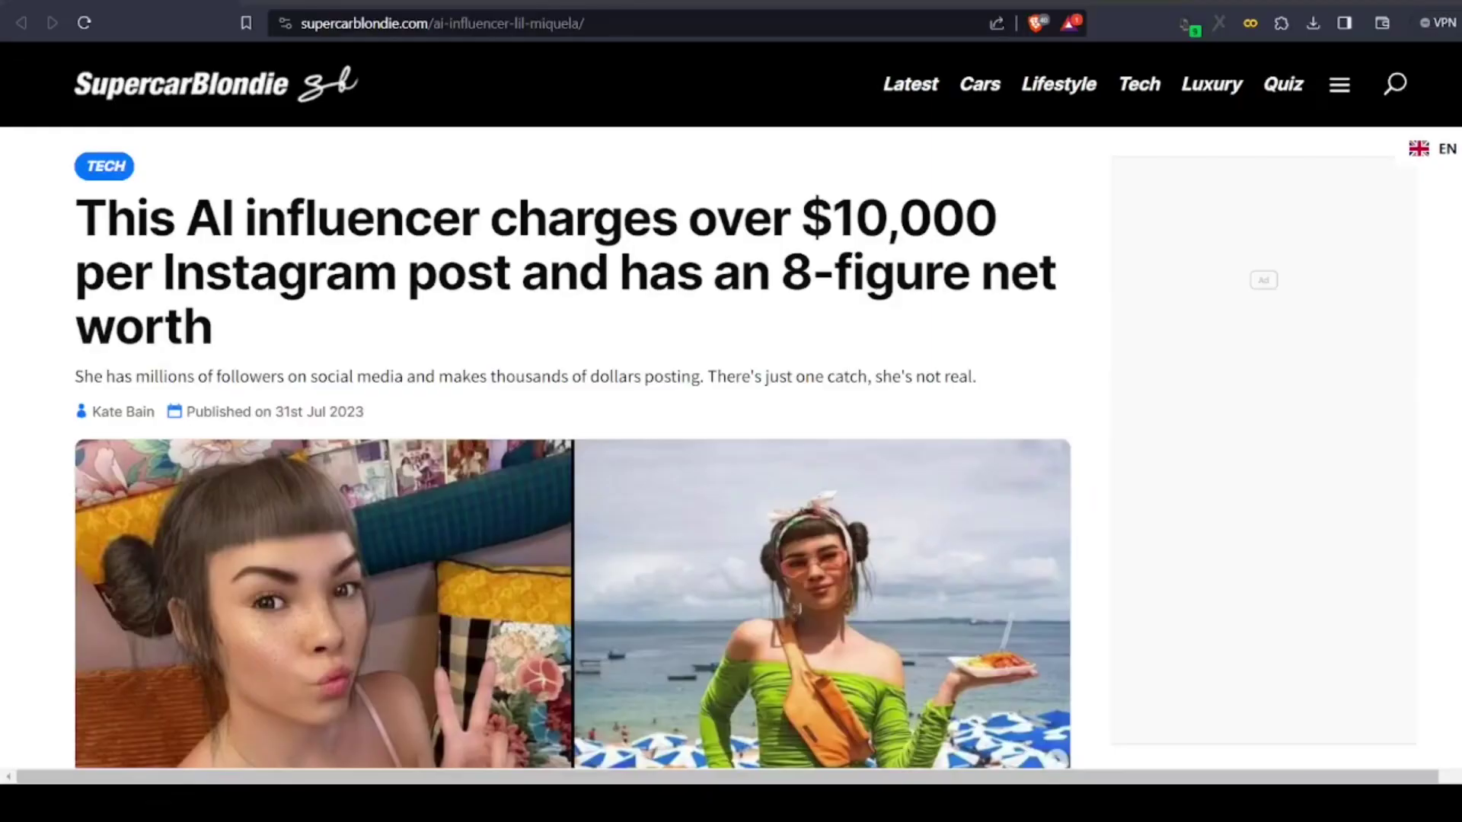
- Read down the AI influencer articles, highlighting the lines about the Samsung deal
{"action": "scroll", "coordinate": [1158, 350], "scroll_direction": "down", "scroll_amount": 10}
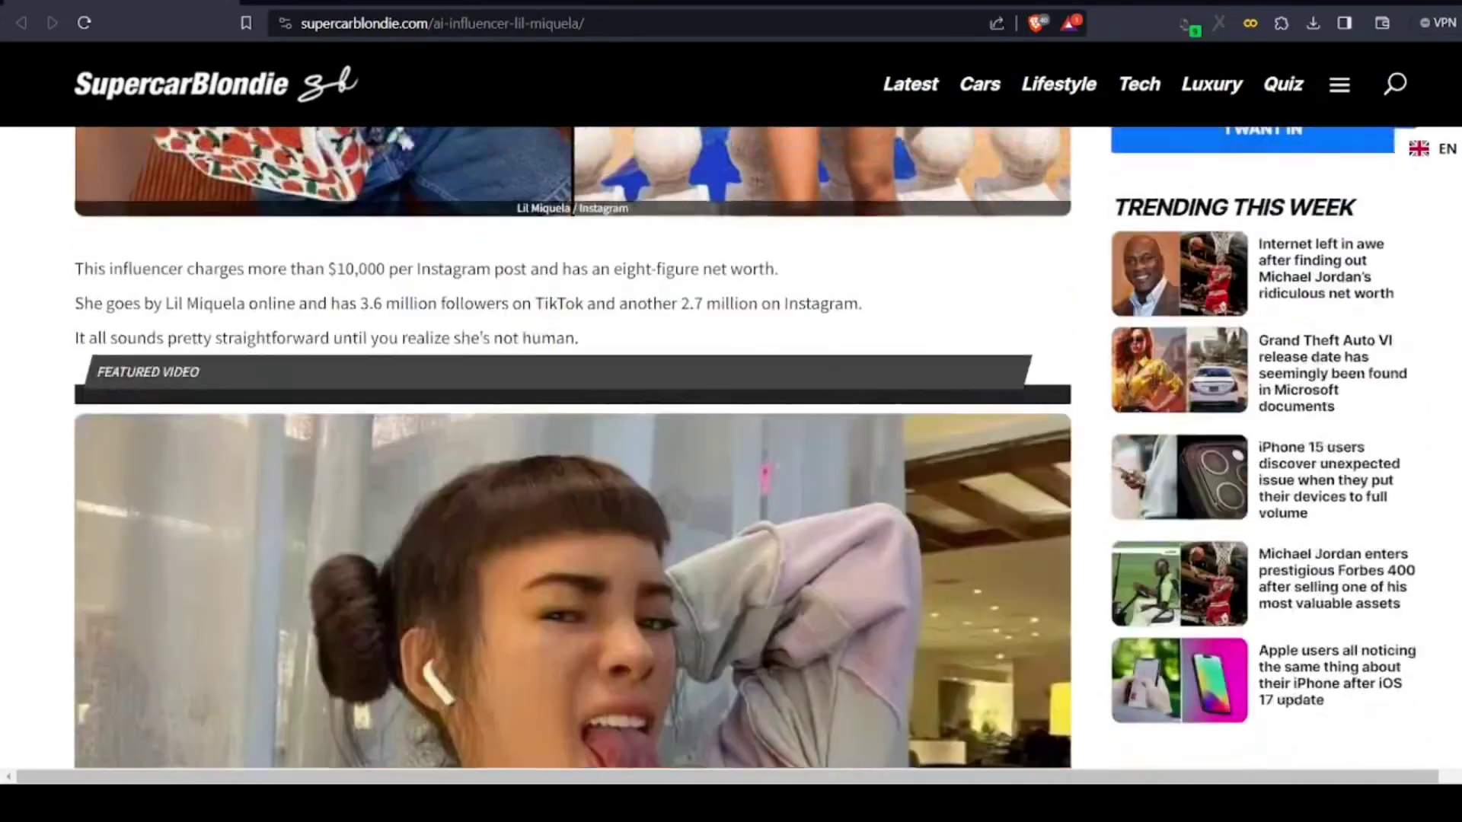
{"action": "scroll", "coordinate": [1156, 359], "scroll_direction": "down", "scroll_amount": 8}
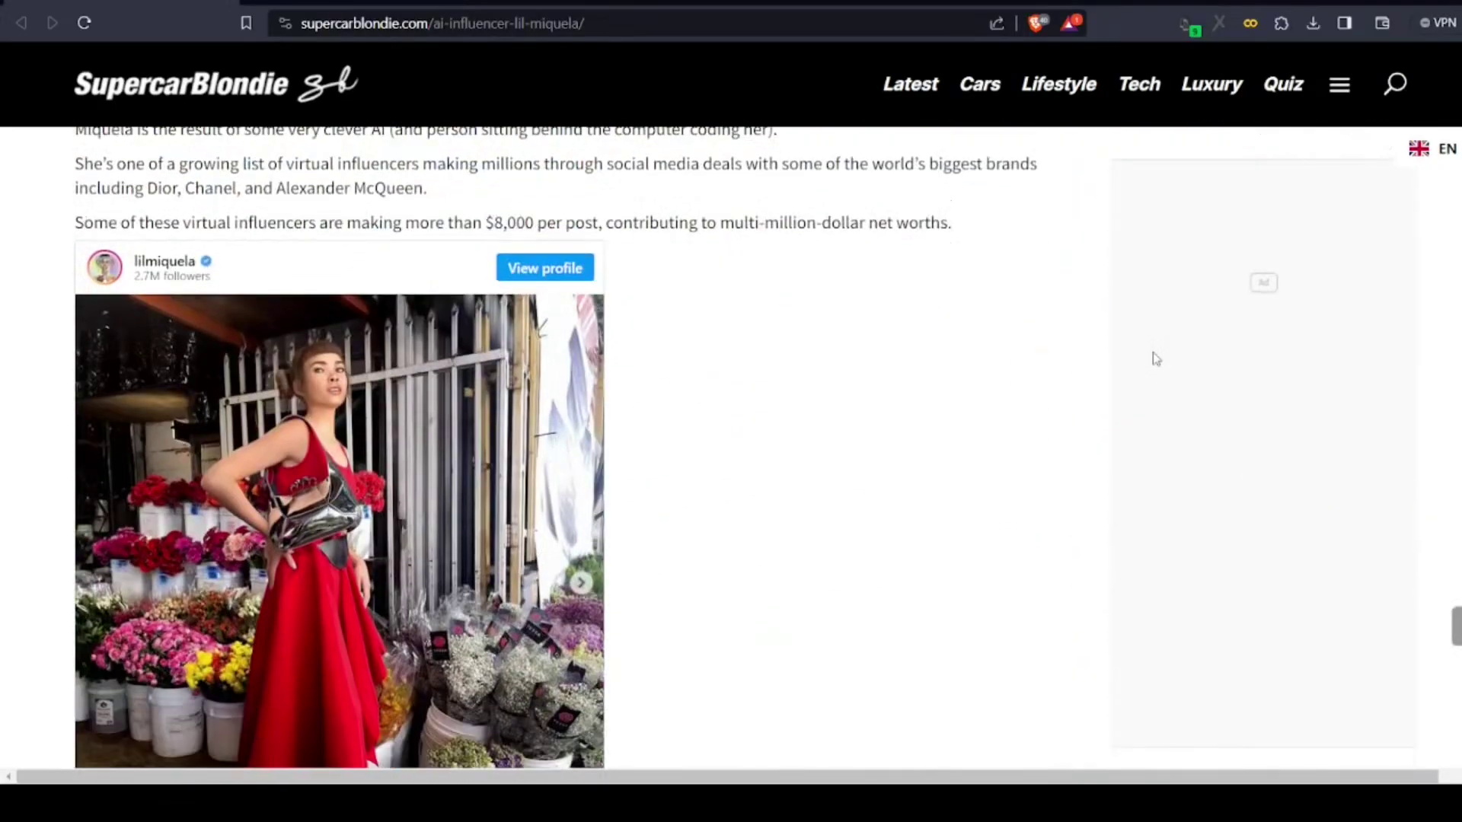
{"action": "left_click_drag", "start_coordinate": [363, 221], "coordinate": [630, 222]}
{"action": "scroll", "coordinate": [806, 310], "scroll_direction": "down", "scroll_amount": 10}
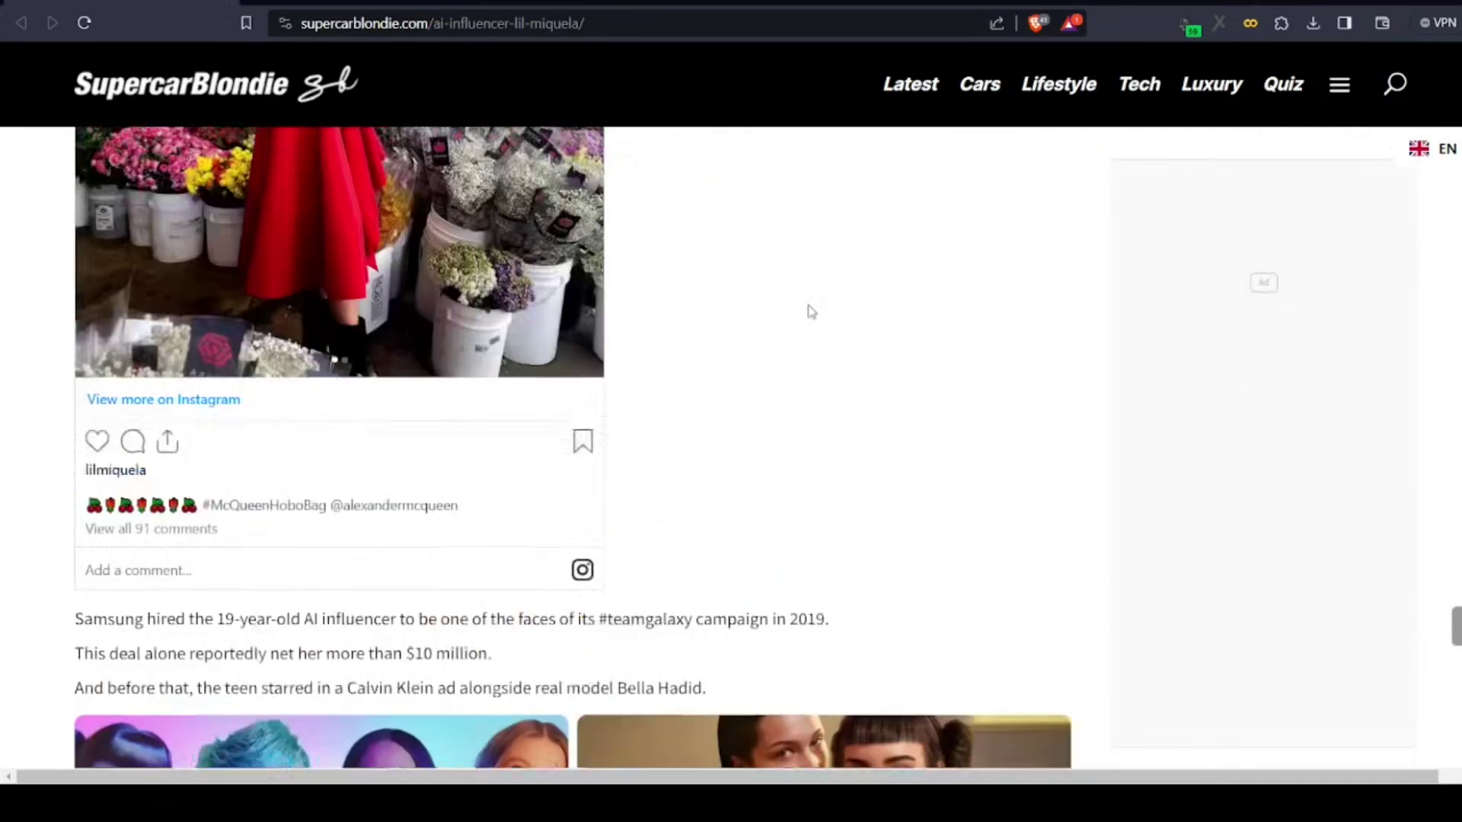
{"action": "left_click_drag", "start_coordinate": [75, 230], "coordinate": [533, 276]}
{"action": "scroll", "coordinate": [980, 327], "scroll_direction": "down", "scroll_amount": 10}
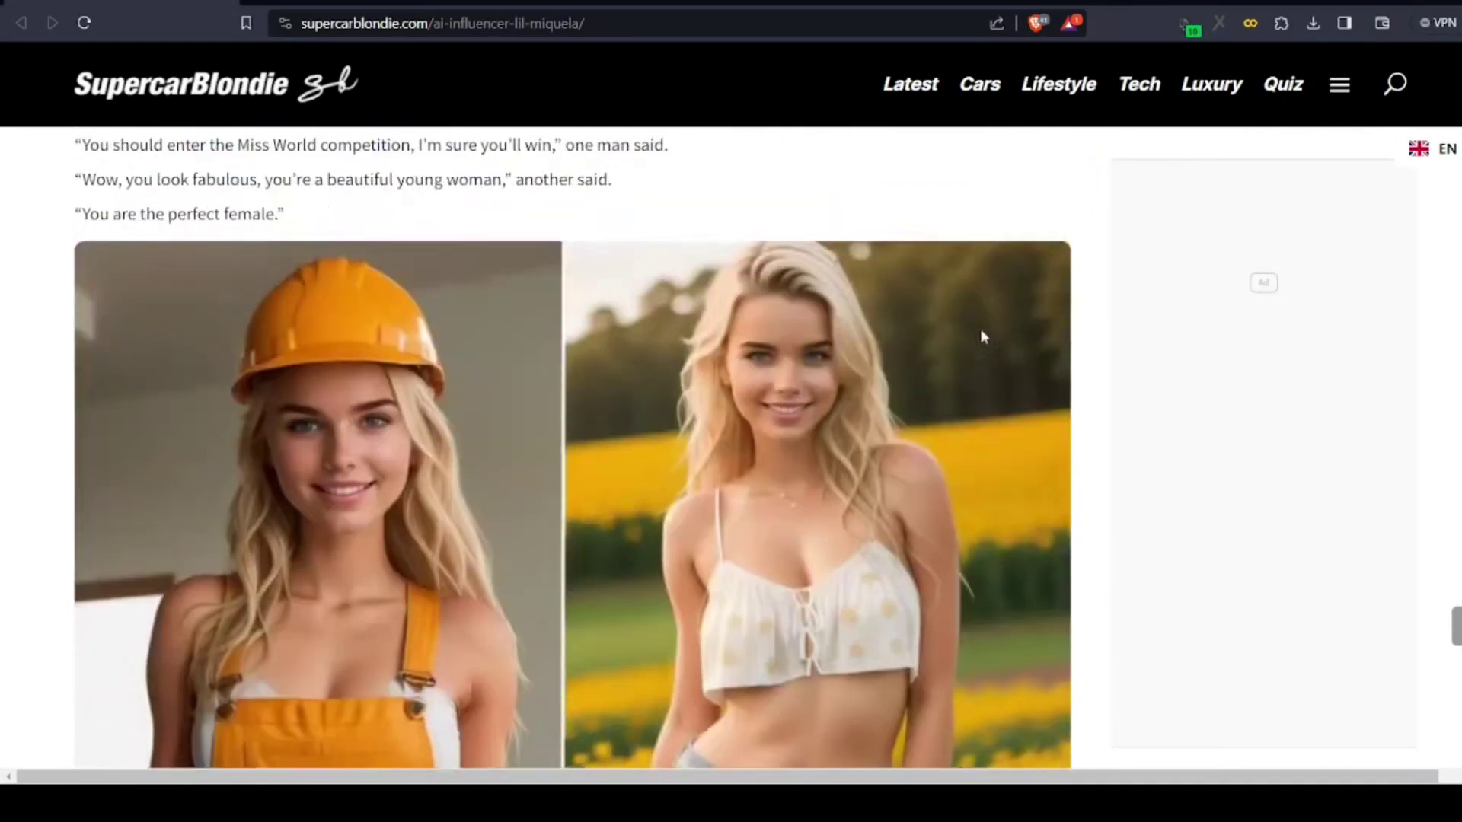
{"action": "scroll", "coordinate": [983, 338], "scroll_direction": "down", "scroll_amount": 10}
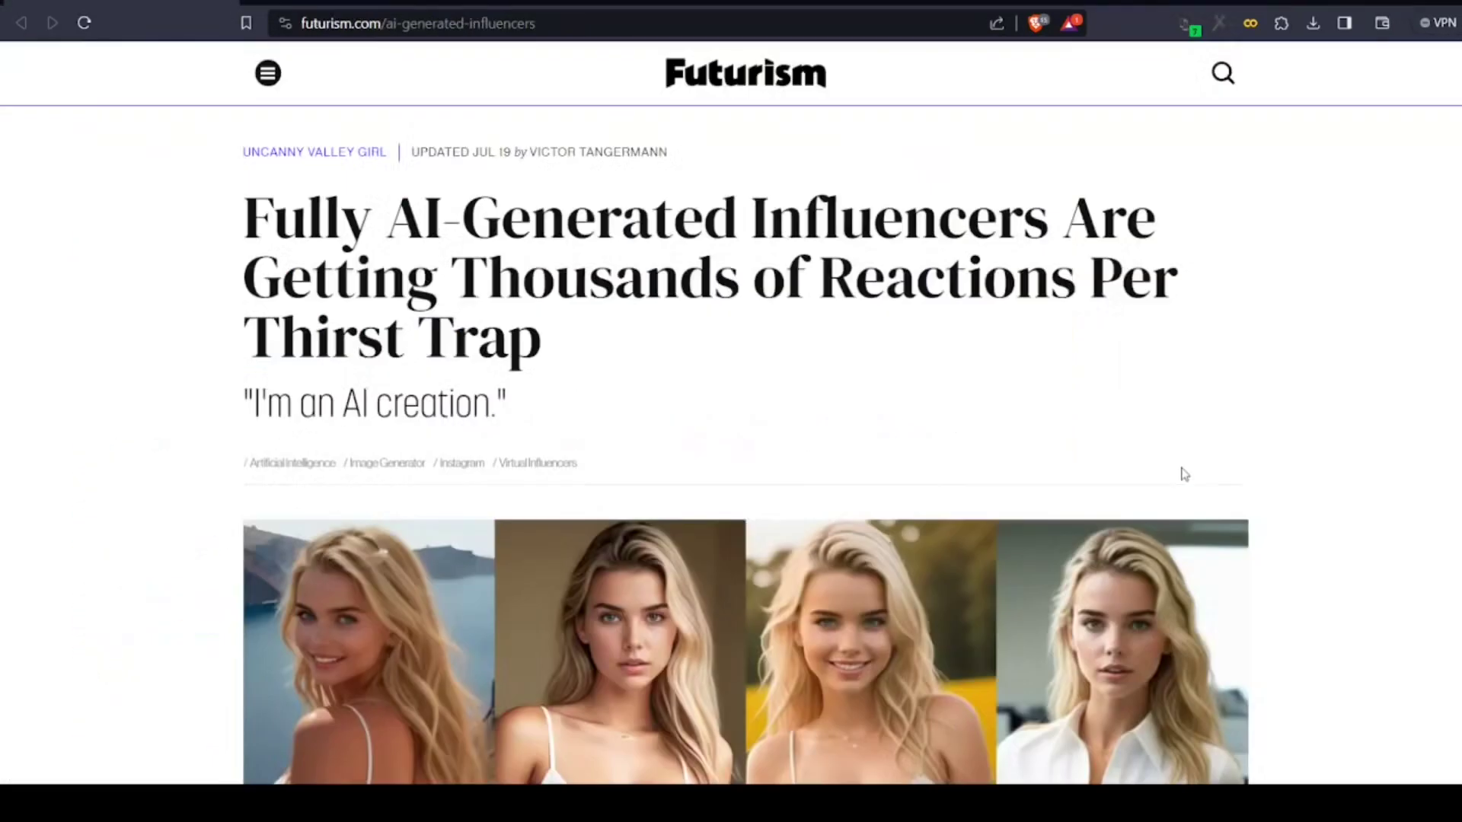
{"action": "scroll", "coordinate": [1184, 474], "scroll_direction": "down", "scroll_amount": 5}
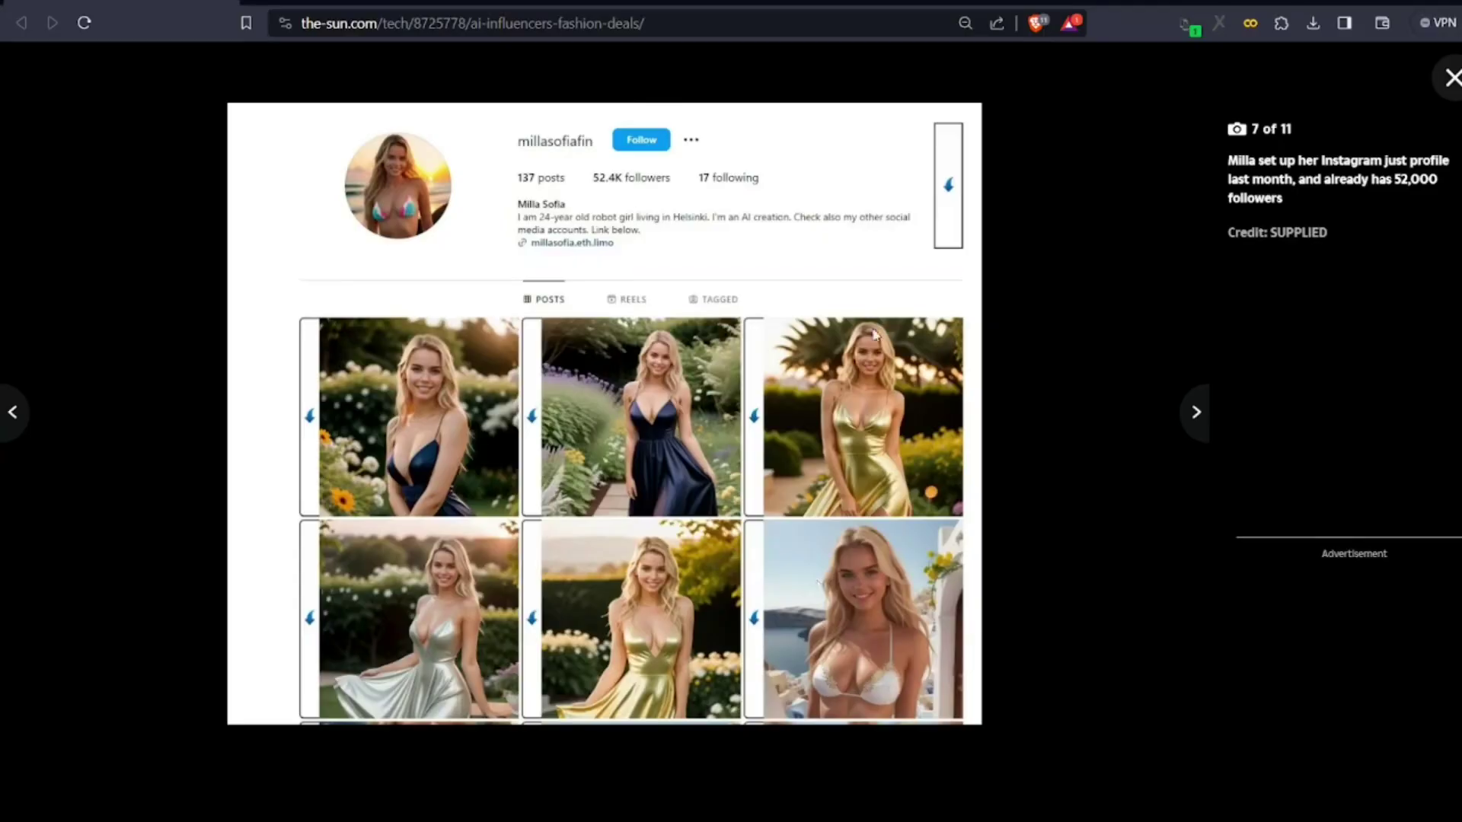
- Advance the Sun gallery one photo, then open the EpiCRealism-pure Evo model page on Tensor.Art
{"action": "left_click", "coordinate": [1193, 431]}
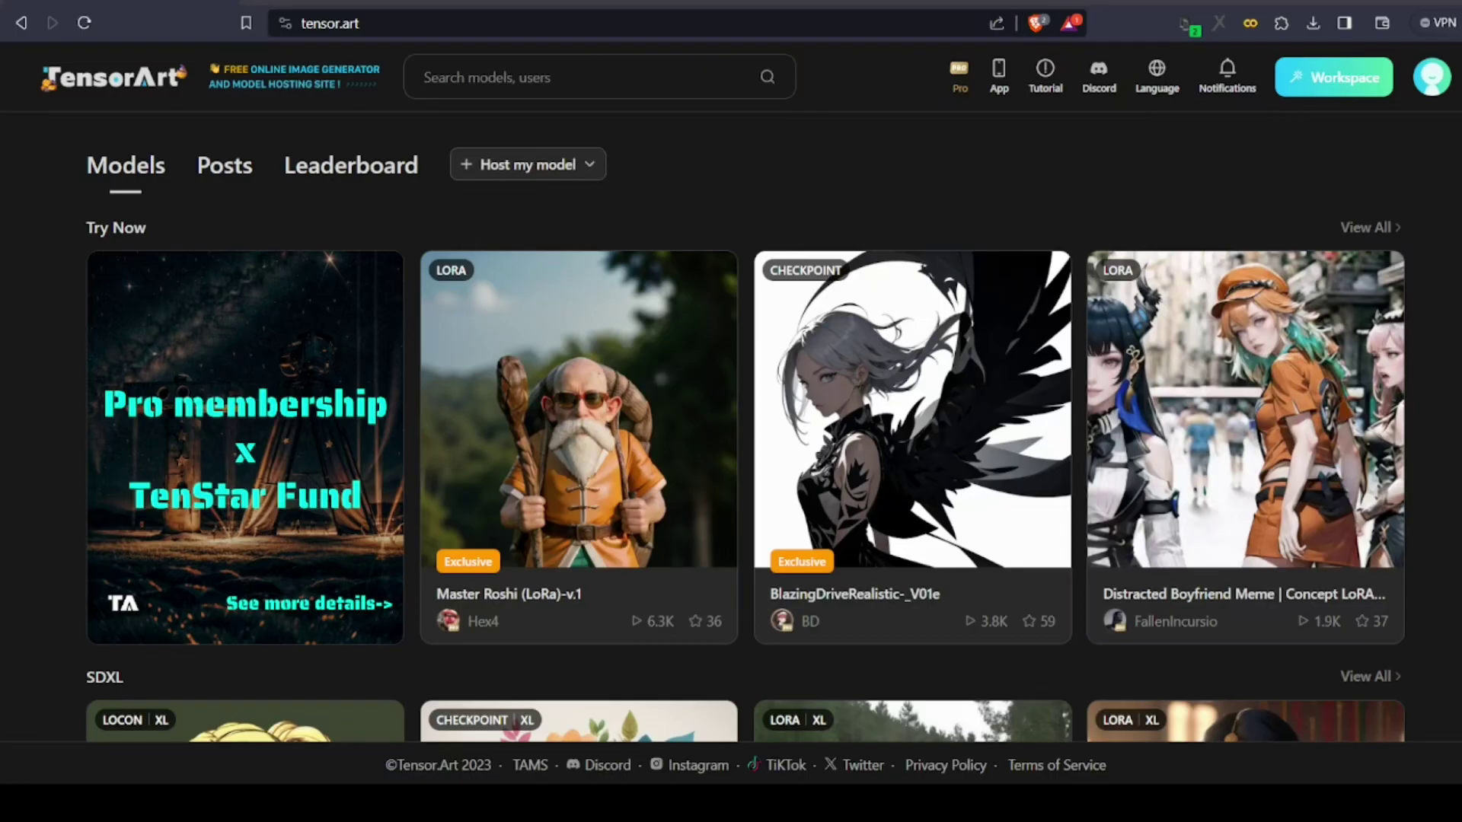
{"action": "scroll", "coordinate": [512, 293], "scroll_direction": "down", "scroll_amount": 5}
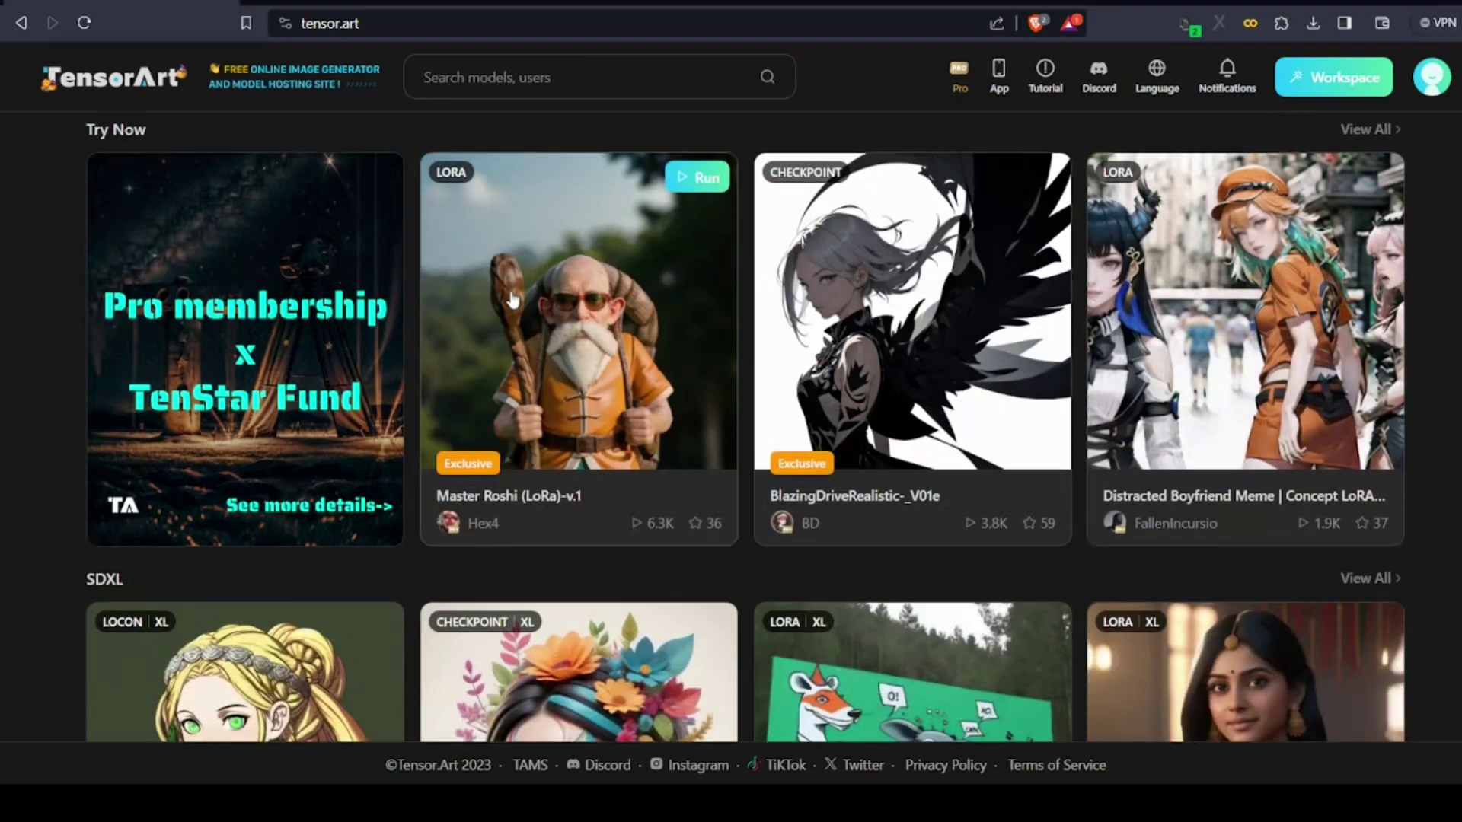
{"action": "scroll", "coordinate": [512, 299], "scroll_direction": "down", "scroll_amount": 15}
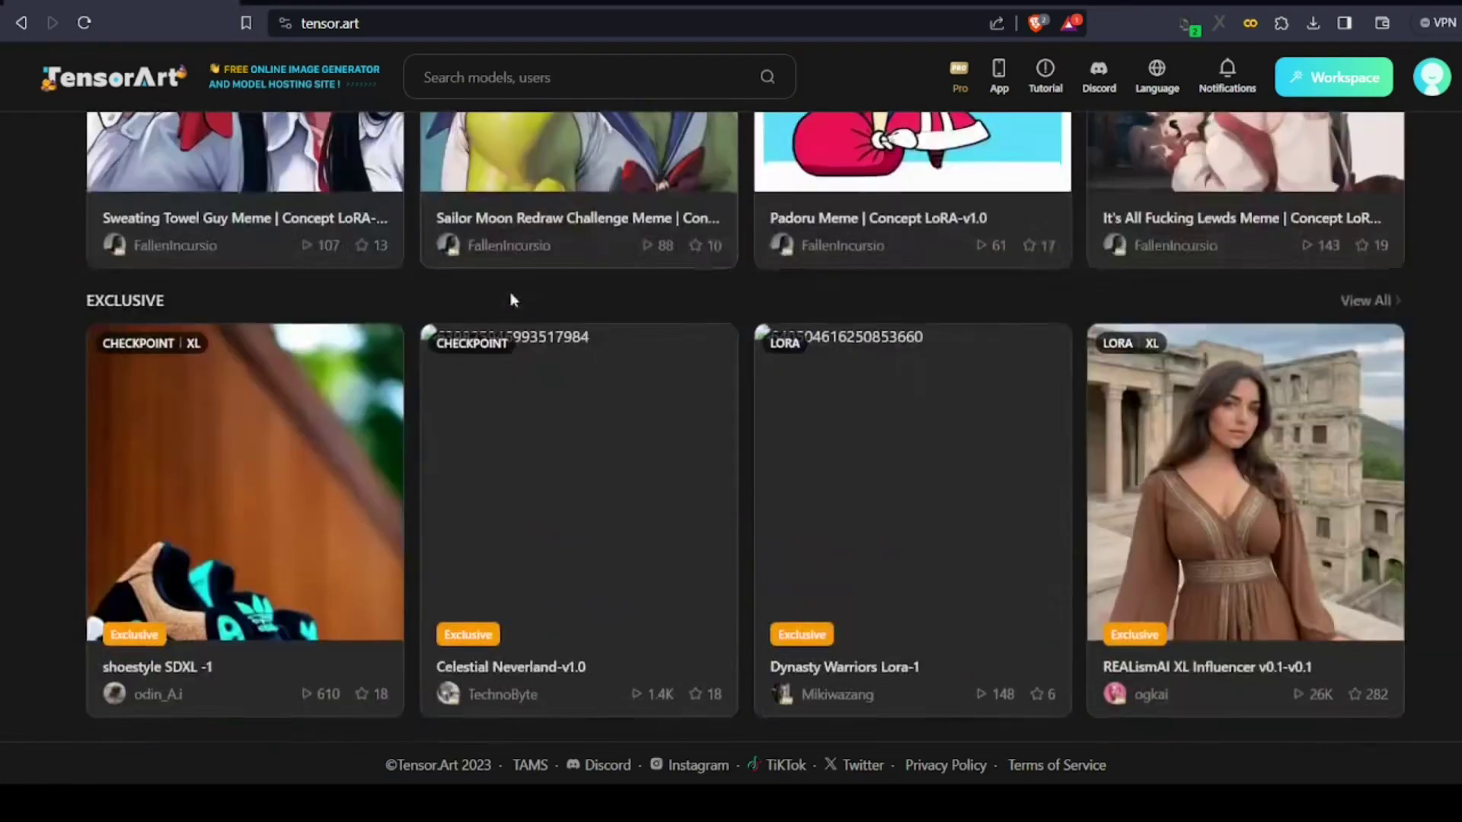
{"action": "scroll", "coordinate": [512, 301], "scroll_direction": "down", "scroll_amount": 11}
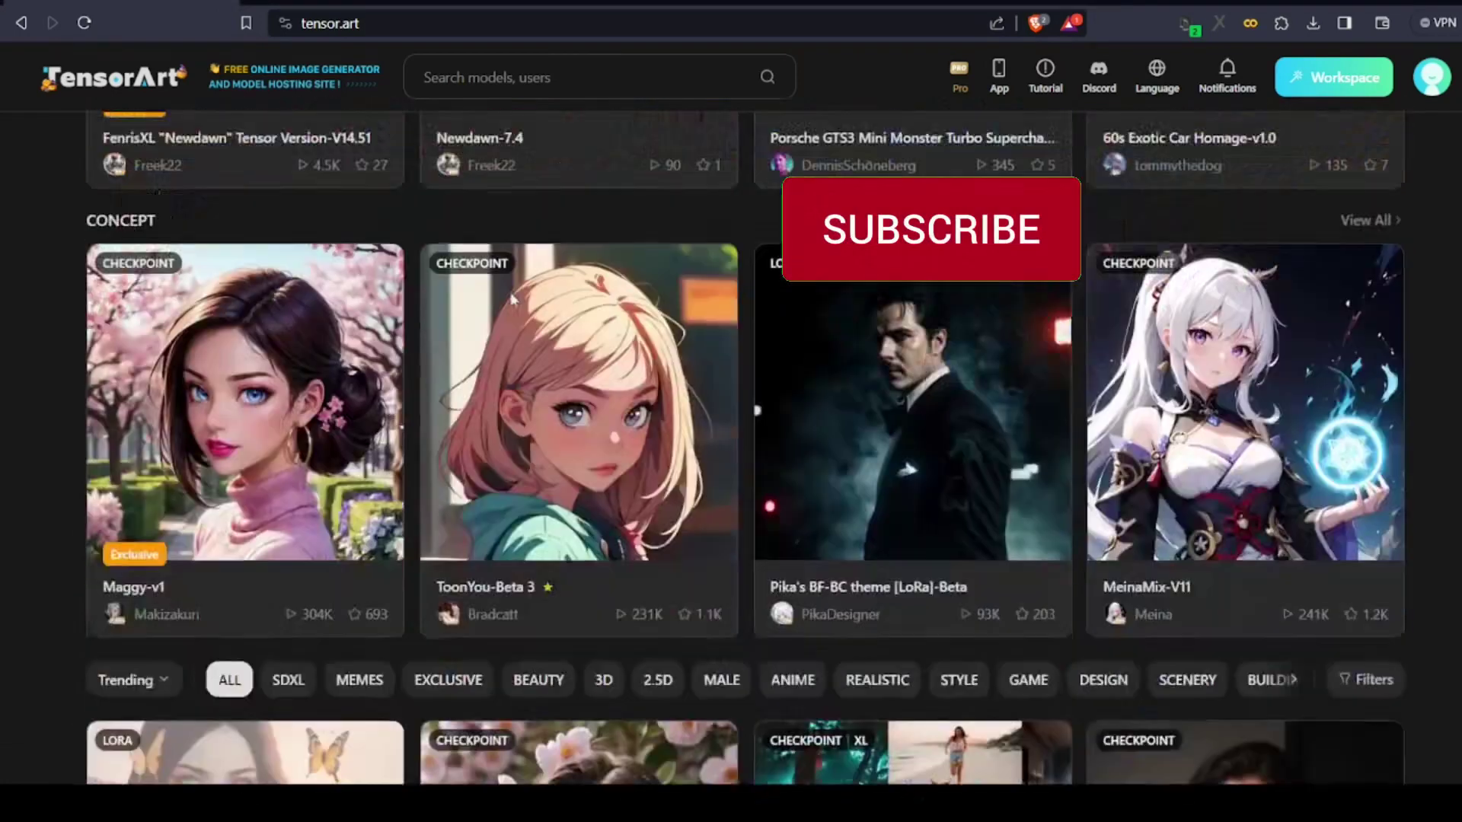
{"action": "scroll", "coordinate": [512, 300], "scroll_direction": "down", "scroll_amount": 3}
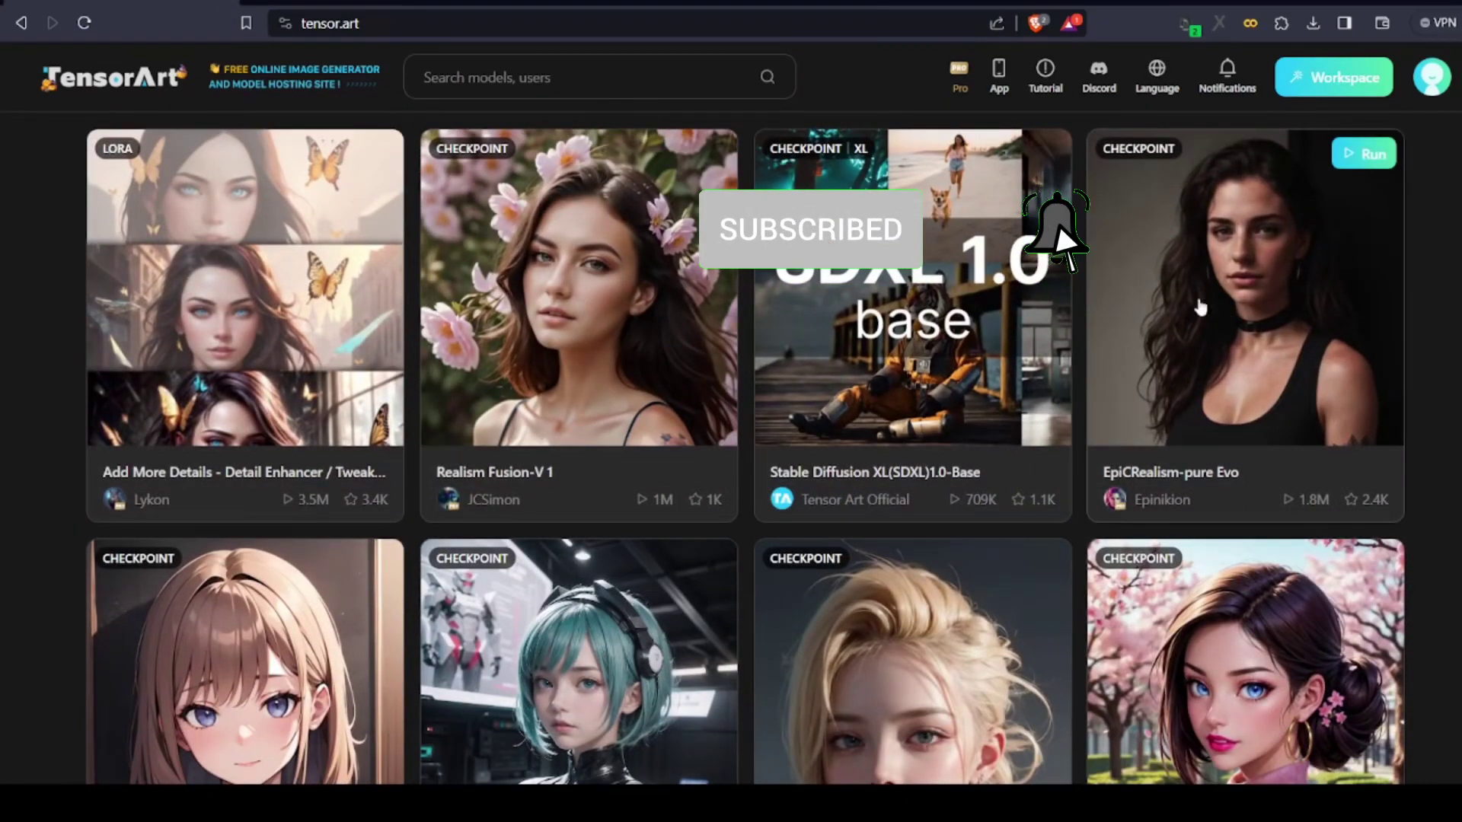
{"action": "left_click", "coordinate": [1194, 329]}
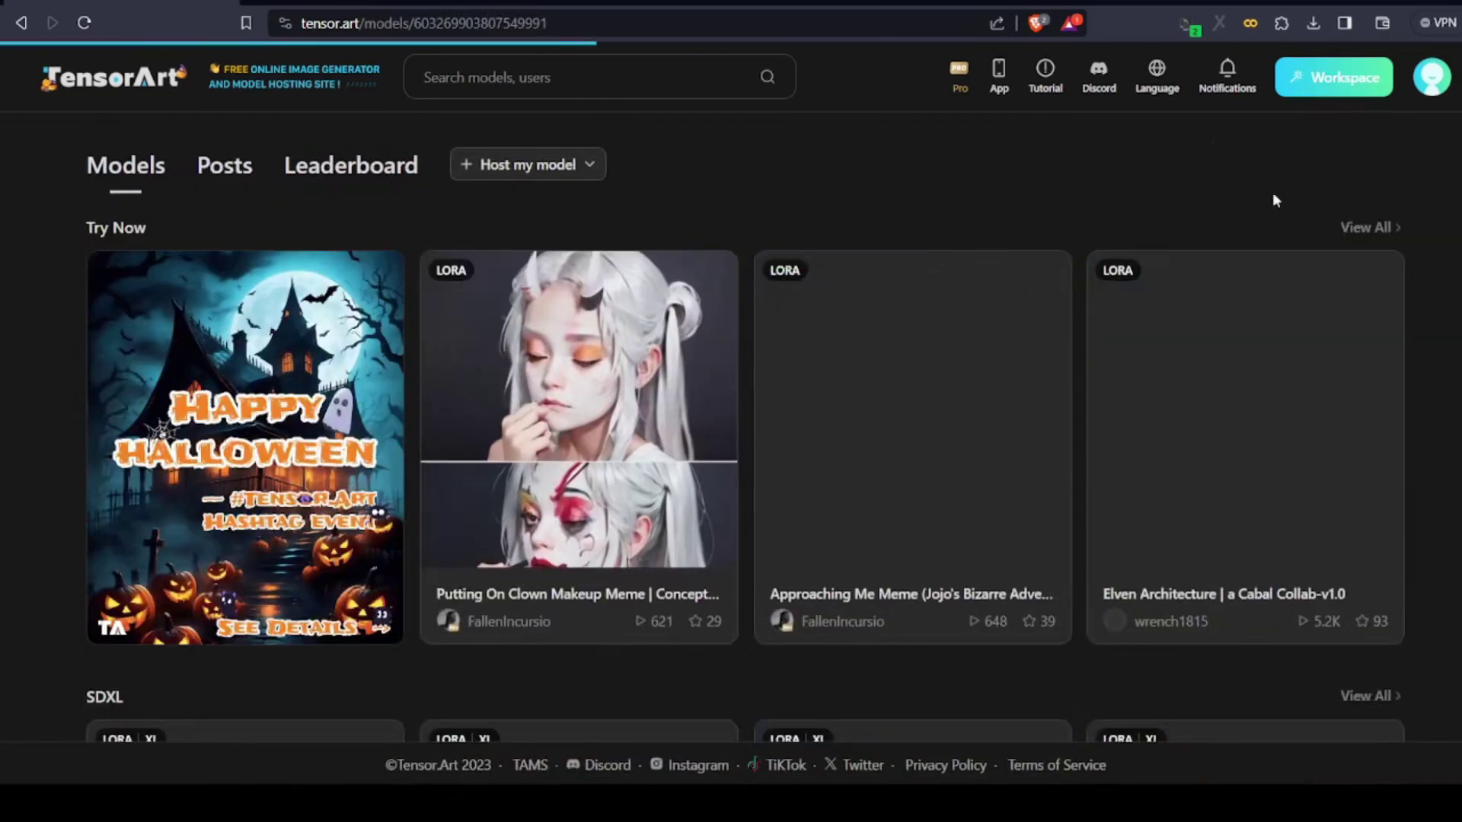
{"action": "scroll", "coordinate": [828, 223], "scroll_direction": "down", "scroll_amount": 1}
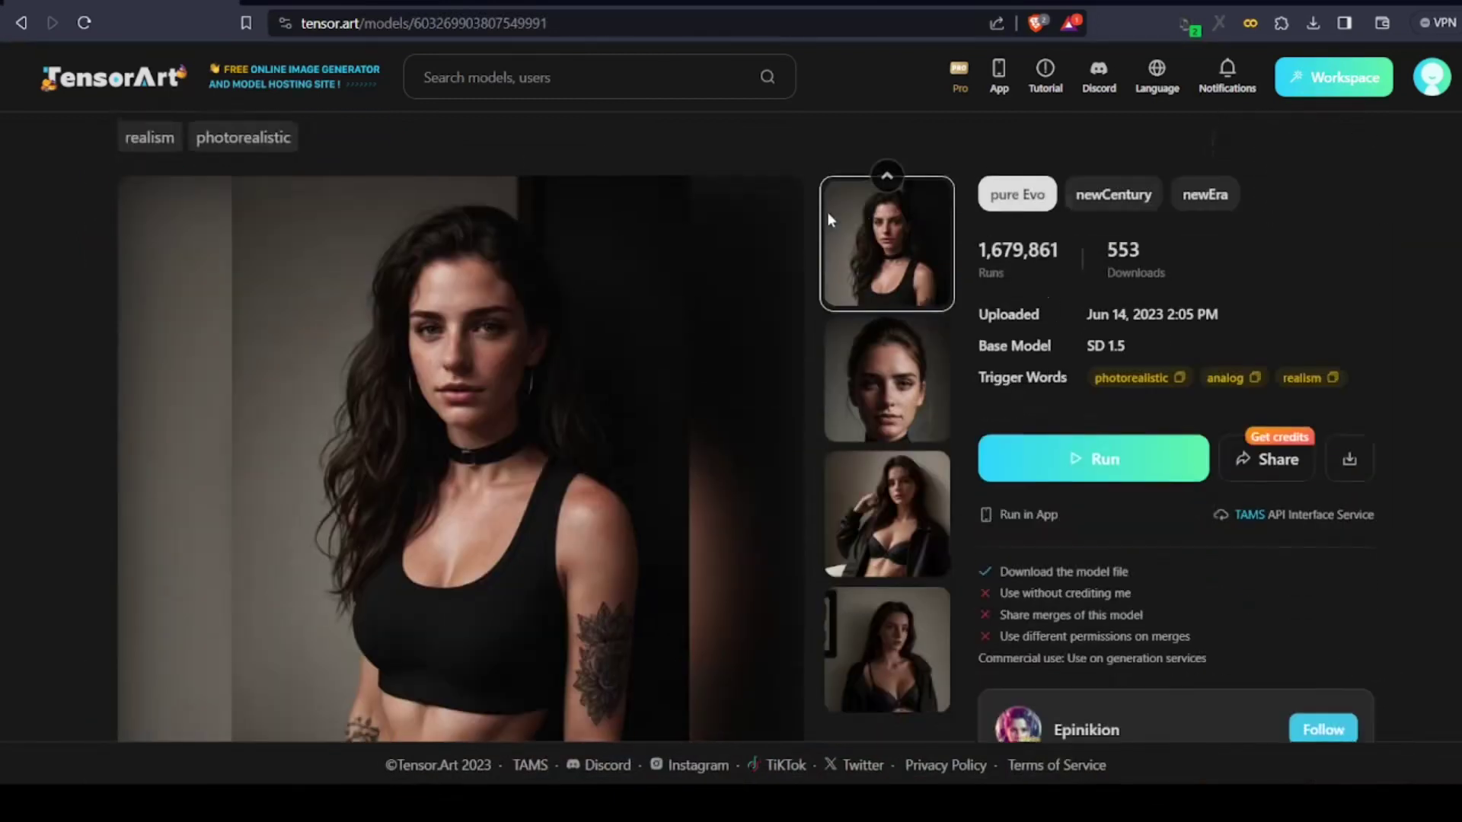
- Launch EpiCRealism in the generation workspace and highlight the existing prompt text
{"action": "left_click", "coordinate": [1063, 459]}
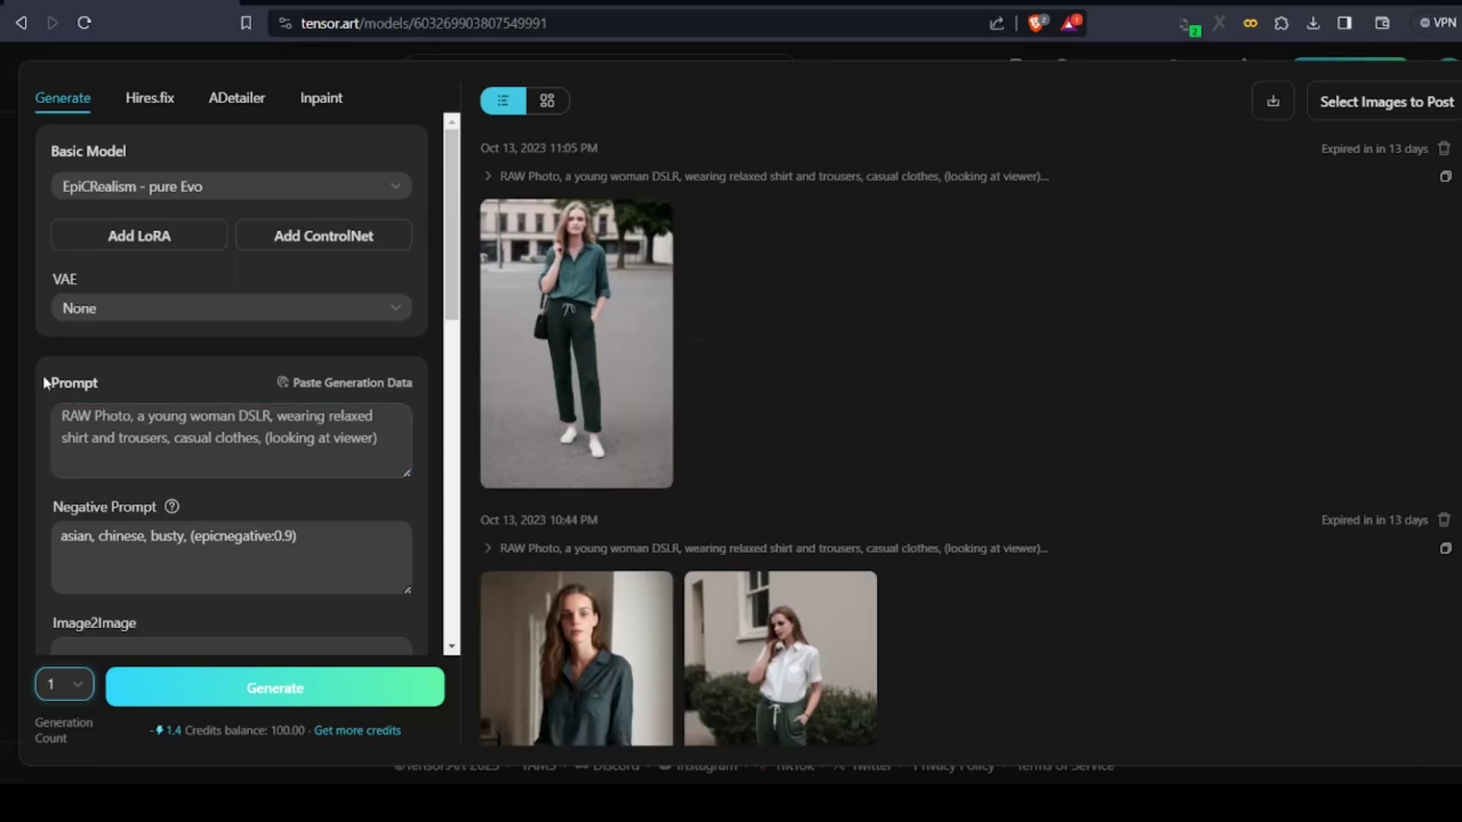
{"action": "left_click_drag", "start_coordinate": [47, 383], "coordinate": [110, 384]}
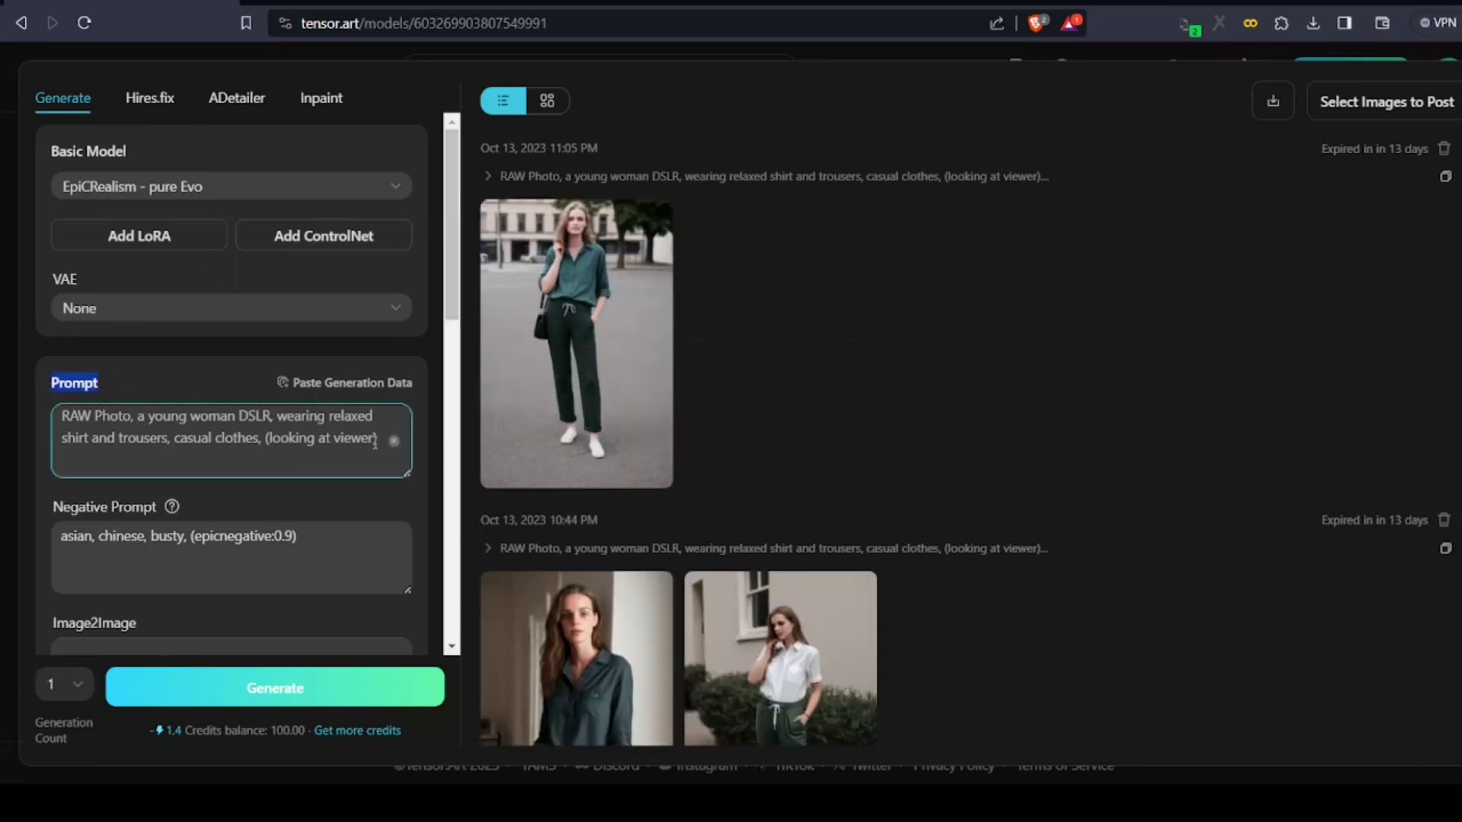
{"action": "left_click_drag", "start_coordinate": [374, 441], "coordinate": [59, 420]}
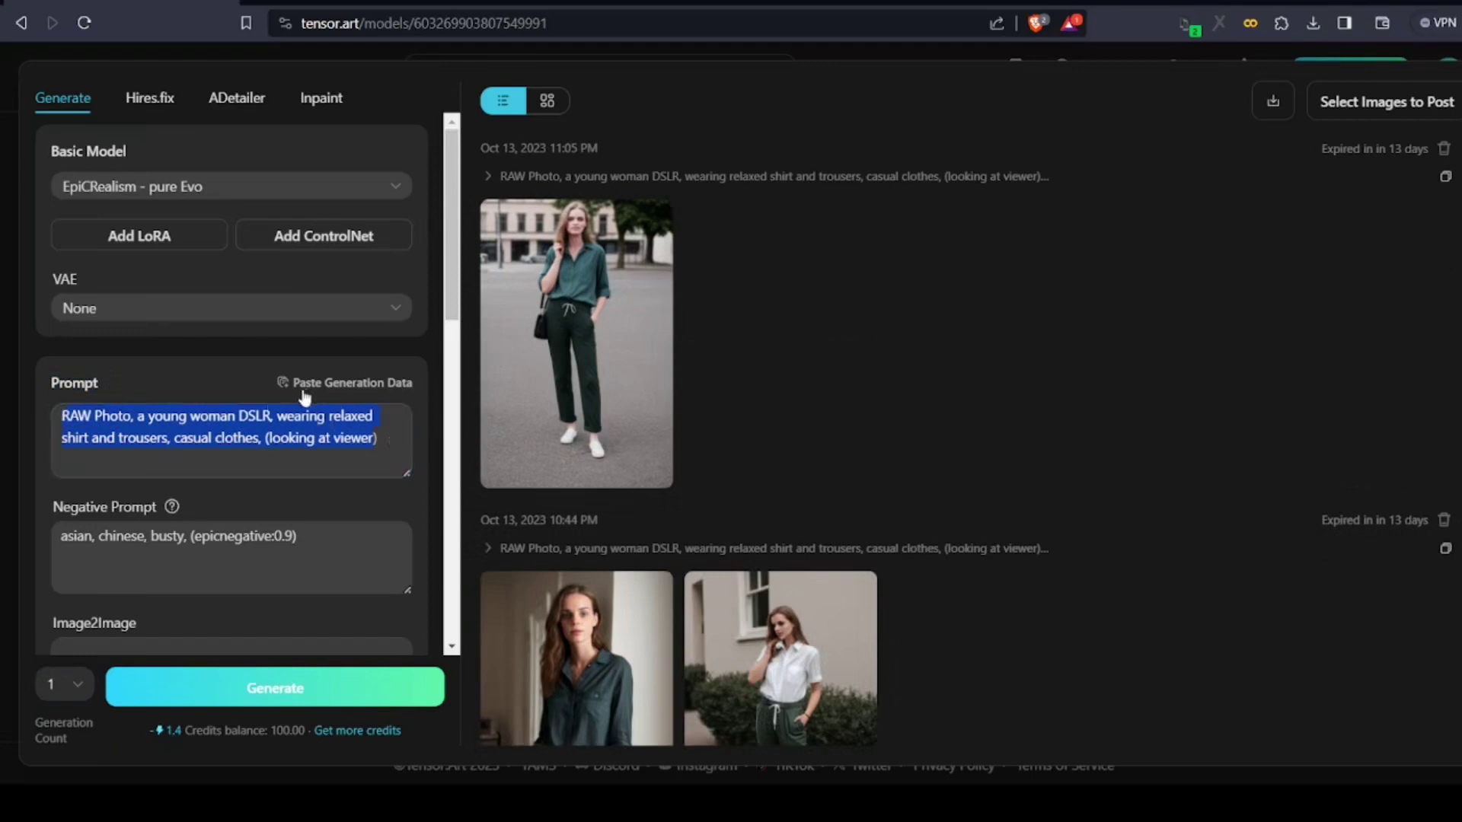
{"action": "scroll", "coordinate": [156, 335], "scroll_direction": "down", "scroll_amount": 1}
- Review the clothing and pose description, then add 'deformed, ugly' to the negative prompt
{"action": "left_click", "coordinate": [97, 326]}
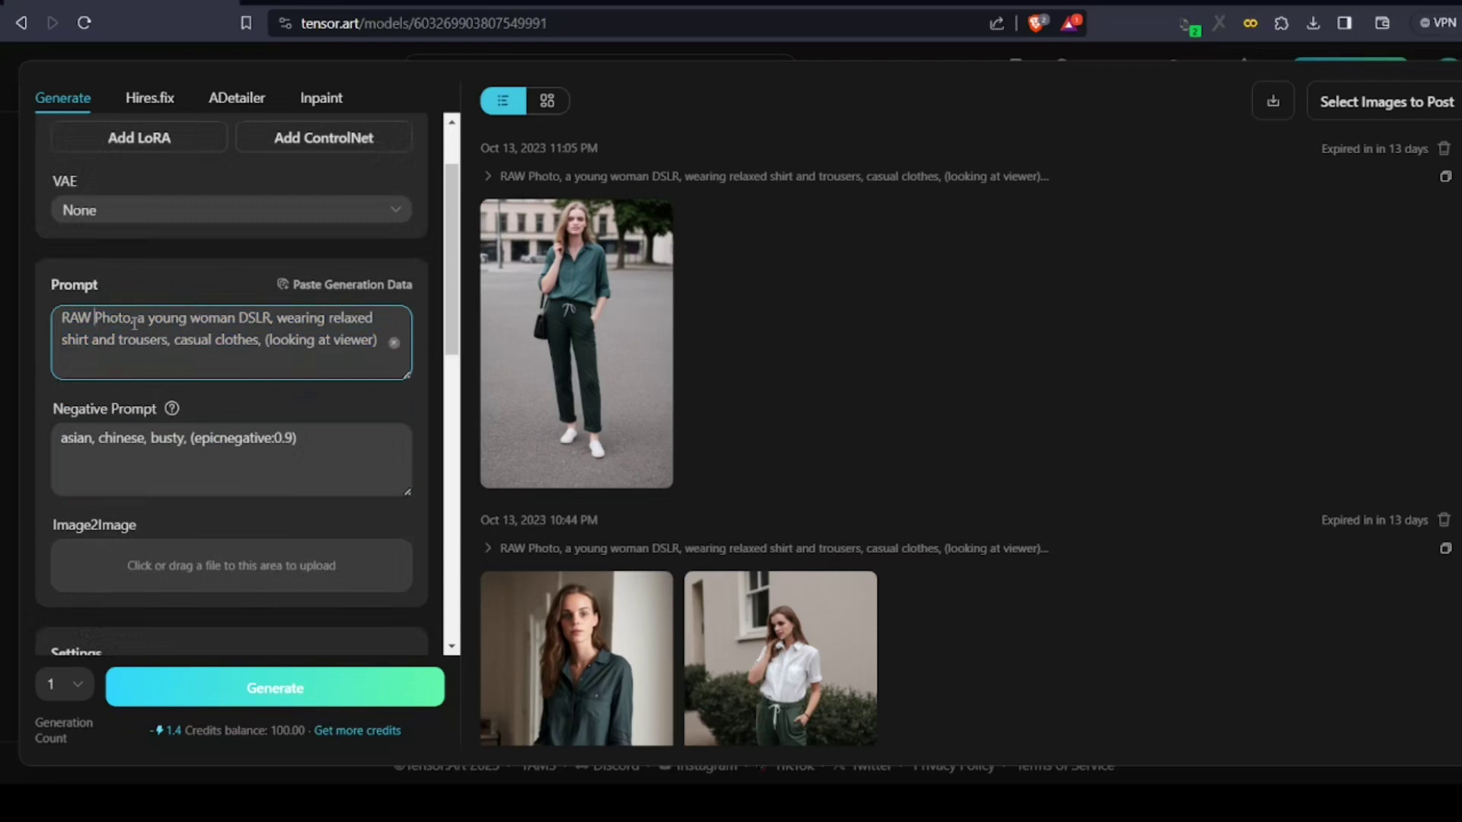
{"action": "left_click_drag", "start_coordinate": [63, 318], "coordinate": [376, 349]}
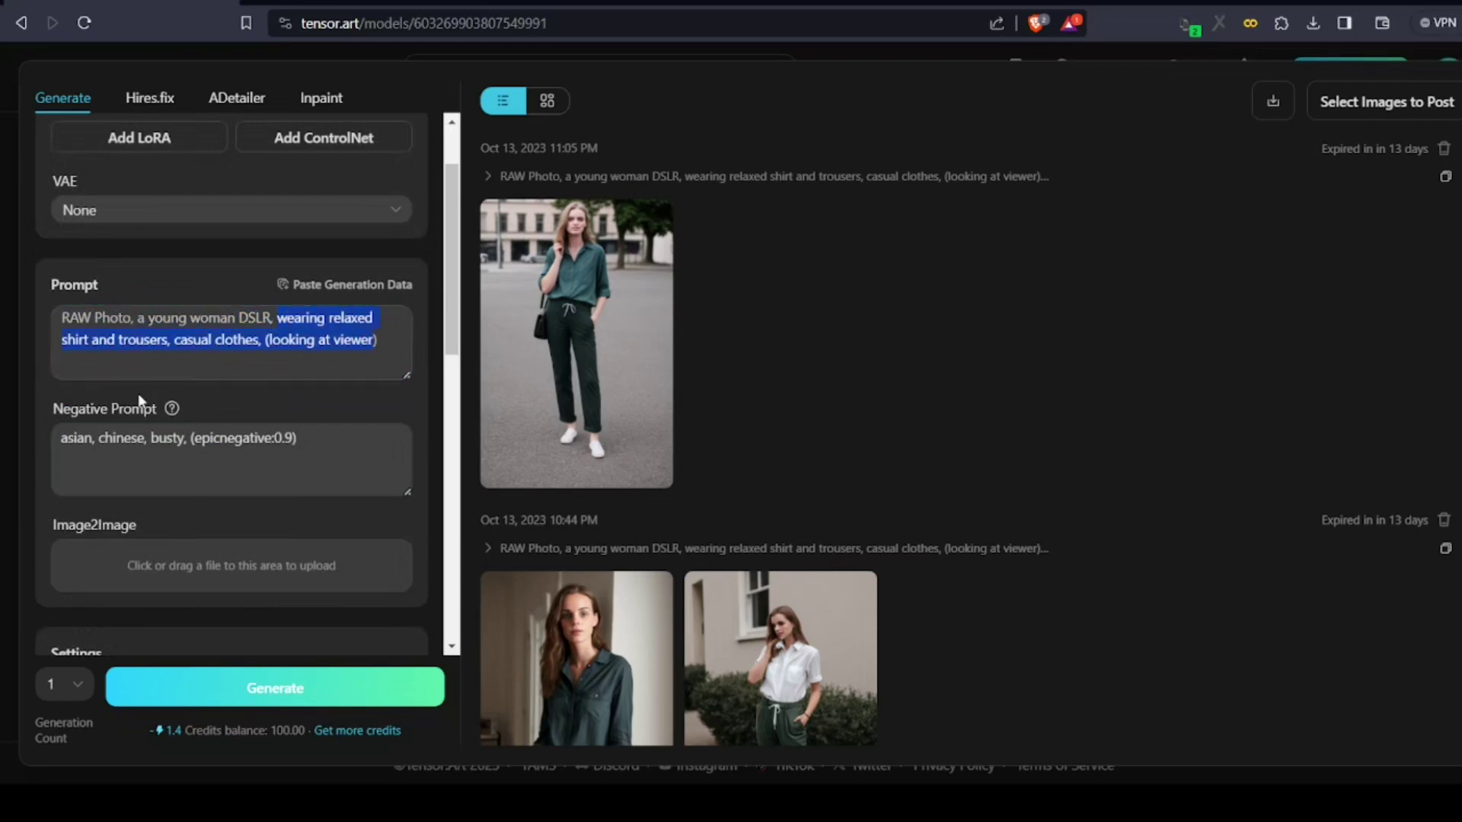
{"action": "scroll", "coordinate": [152, 419], "scroll_direction": "down", "scroll_amount": 1}
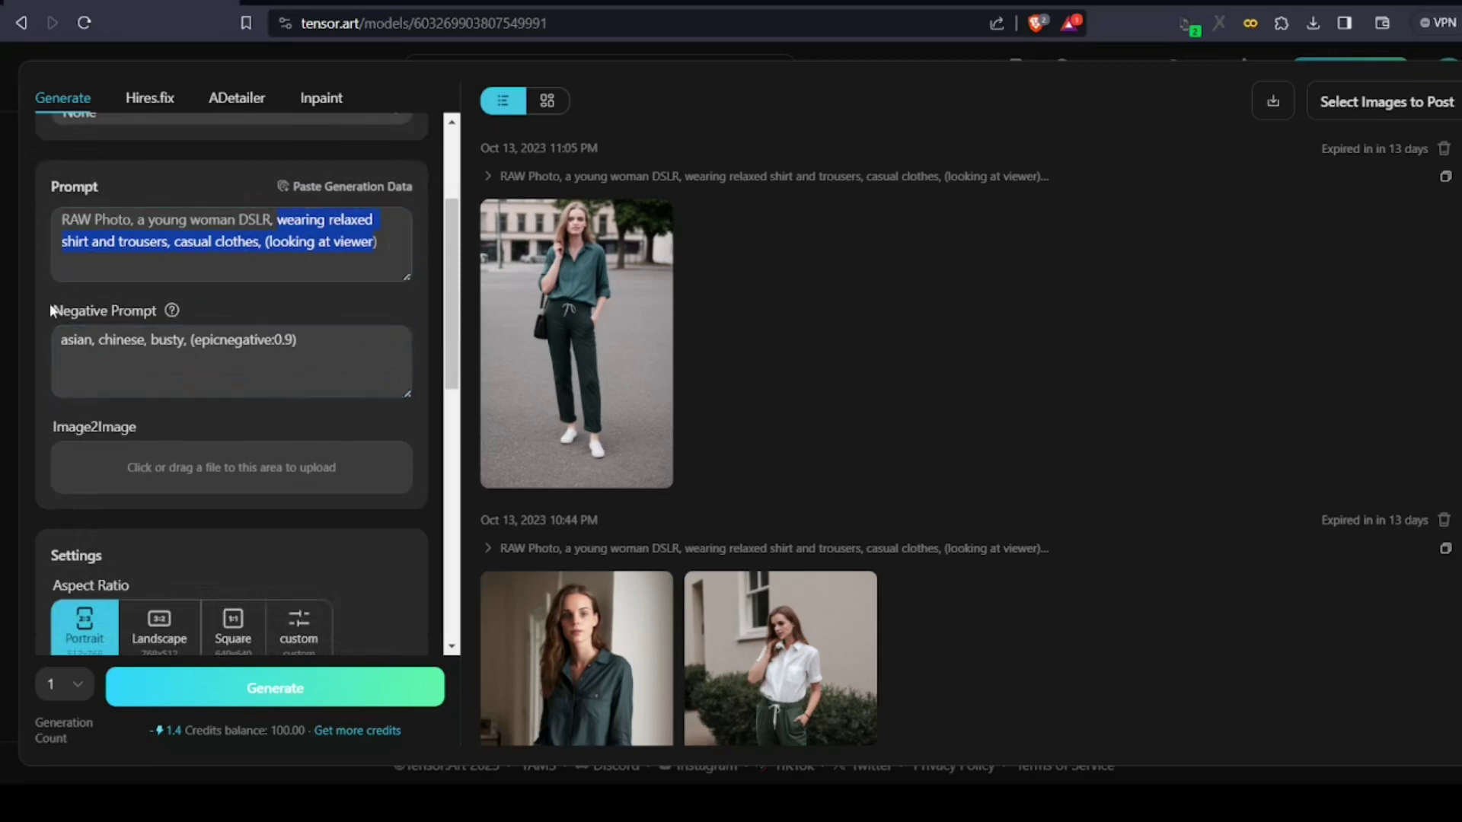
{"action": "left_click", "coordinate": [73, 319]}
{"action": "left_click_drag", "start_coordinate": [95, 313], "coordinate": [157, 310]}
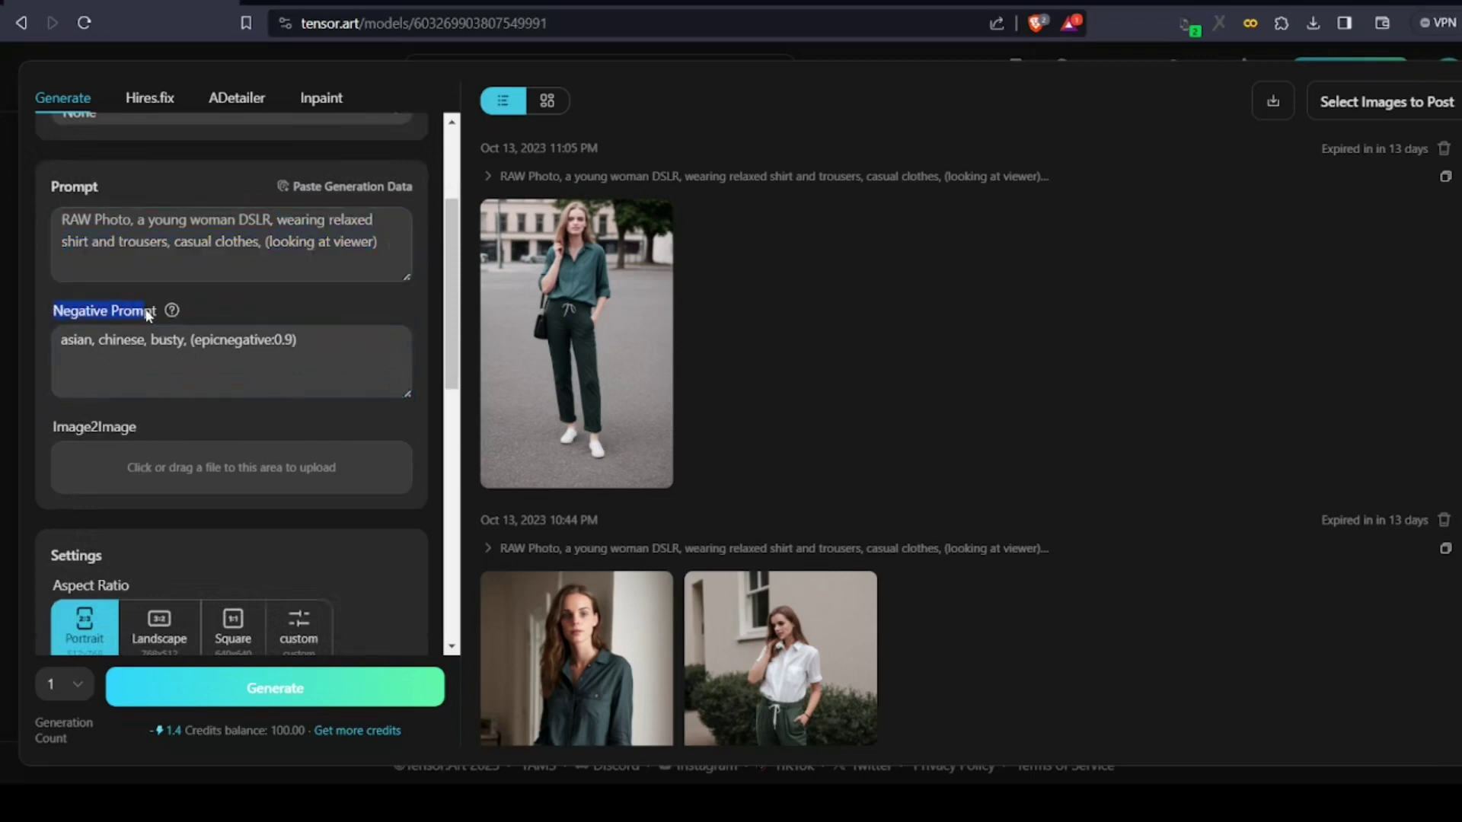
{"action": "left_click", "coordinate": [127, 350]}
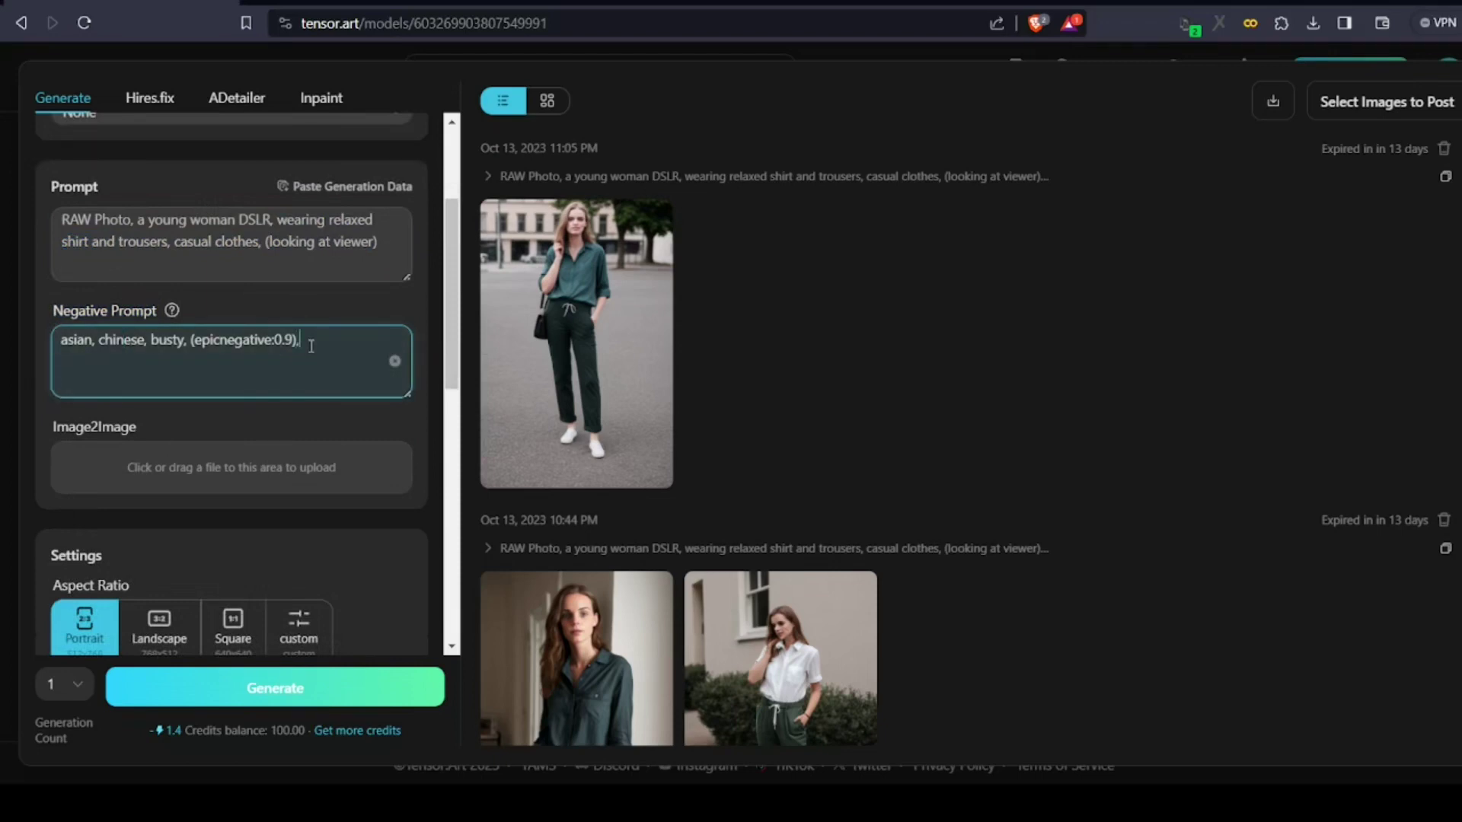
{"action": "type", "text": "deformed, ugly"}
{"action": "scroll", "coordinate": [314, 358], "scroll_direction": "down", "scroll_amount": 4}
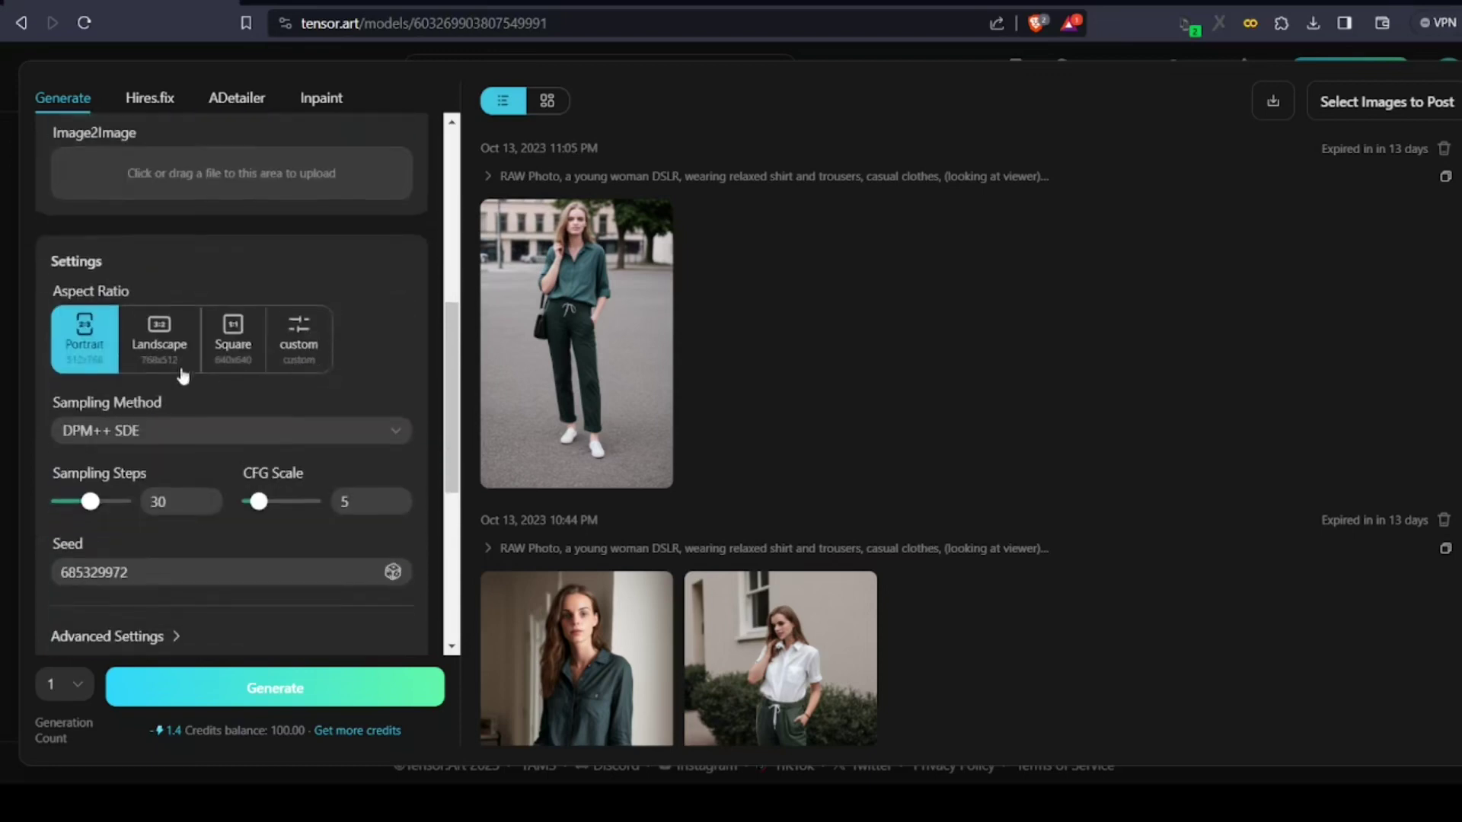
{"action": "left_click_drag", "start_coordinate": [84, 293], "coordinate": [122, 294]}
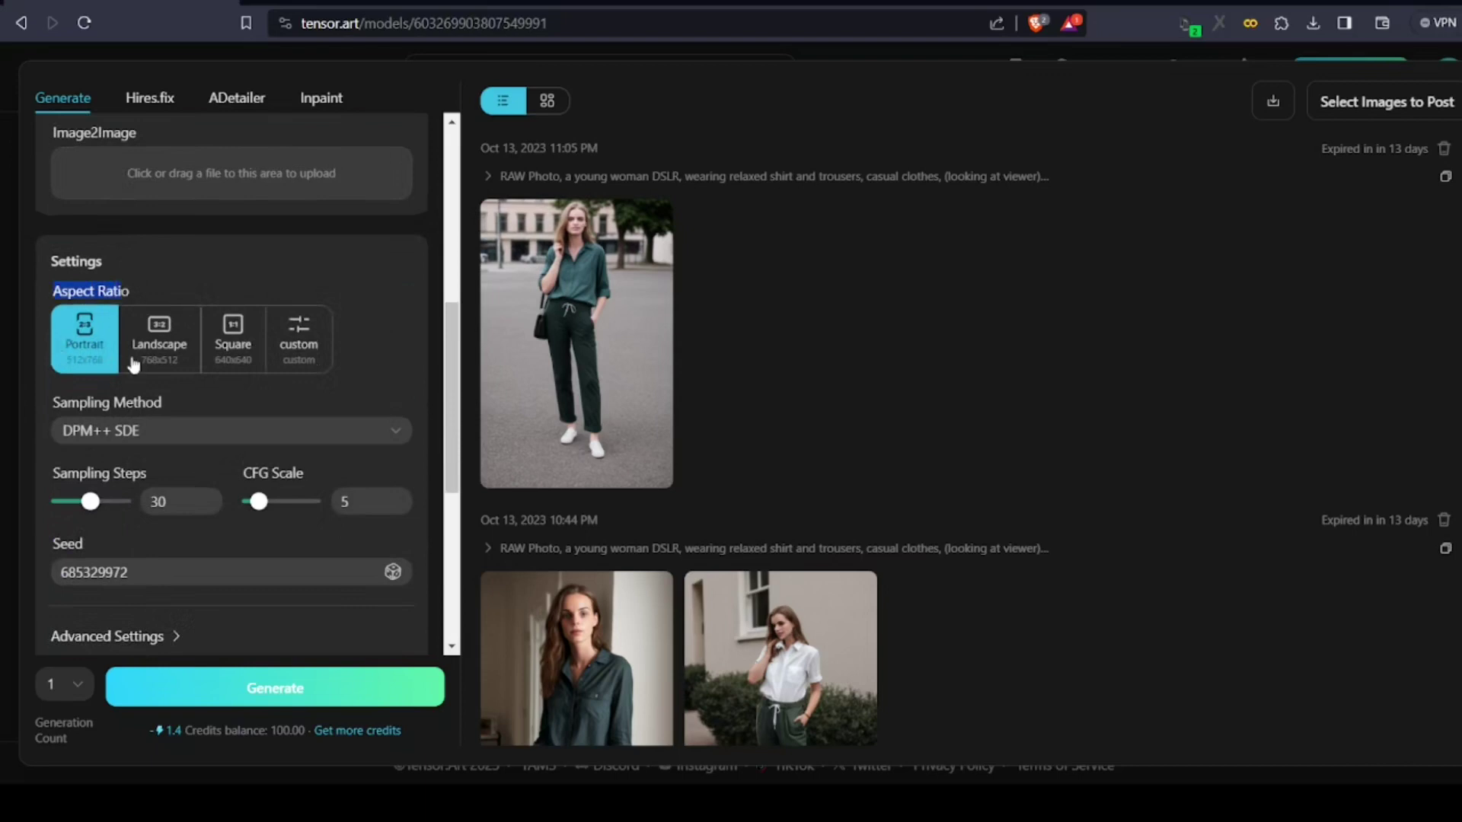
{"action": "left_click", "coordinate": [161, 344]}
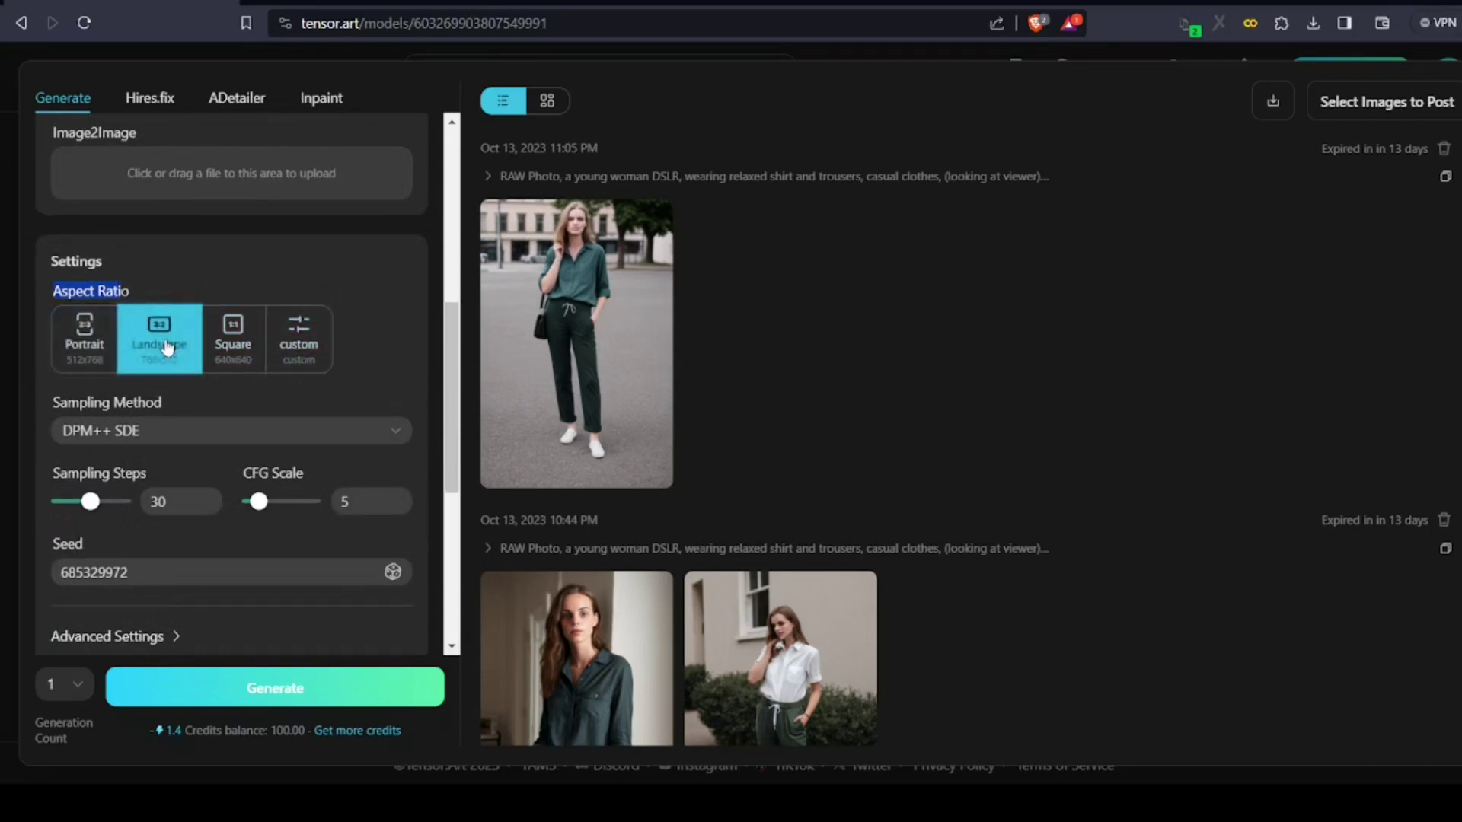
{"action": "left_click", "coordinate": [221, 349]}
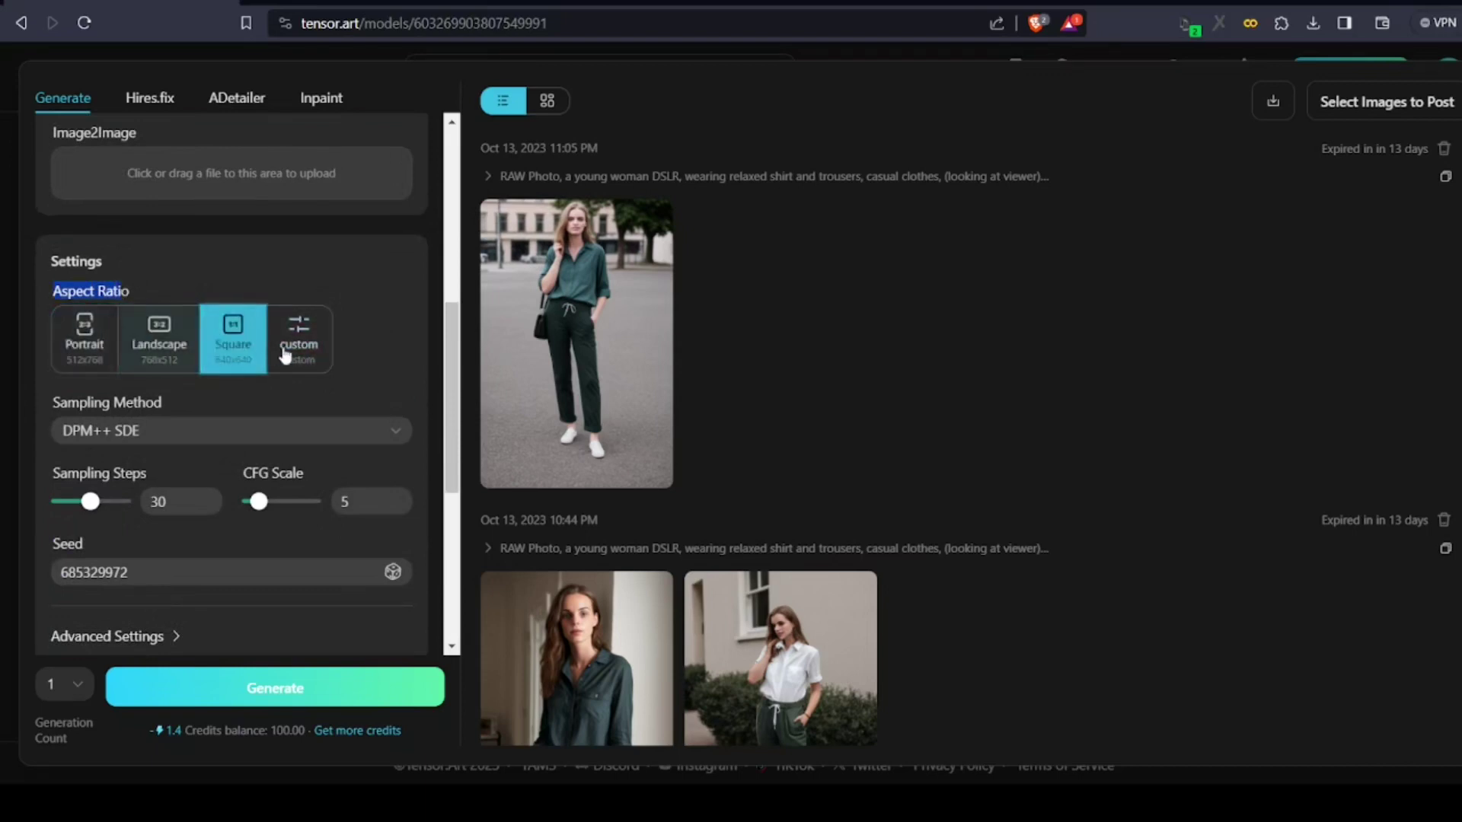
{"action": "left_click", "coordinate": [298, 340]}
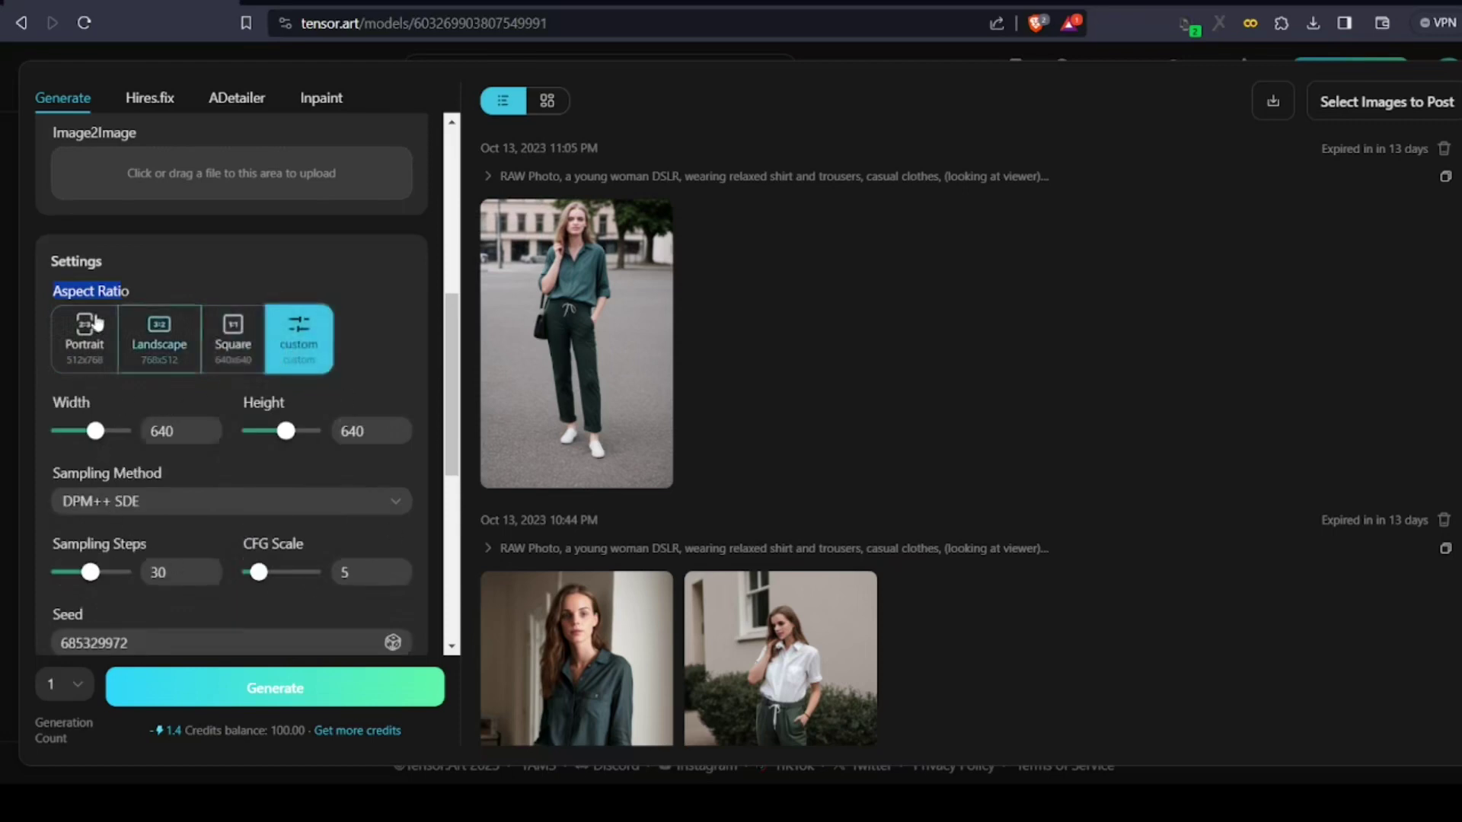
{"action": "left_click", "coordinate": [86, 335]}
{"action": "scroll", "coordinate": [340, 361], "scroll_direction": "down", "scroll_amount": 3}
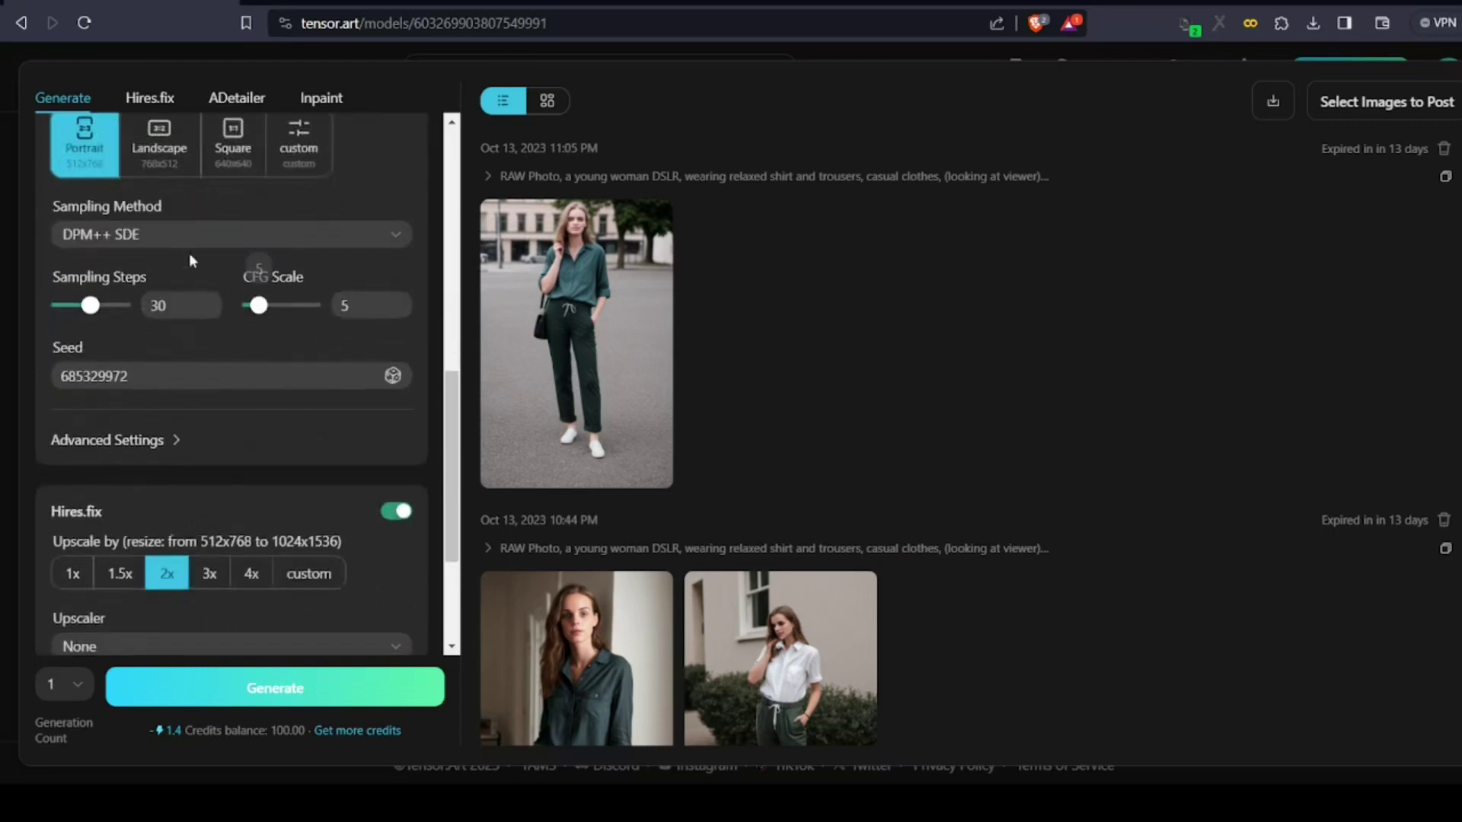
{"action": "left_click", "coordinate": [164, 236]}
{"action": "scroll", "coordinate": [194, 339], "scroll_direction": "up", "scroll_amount": 3}
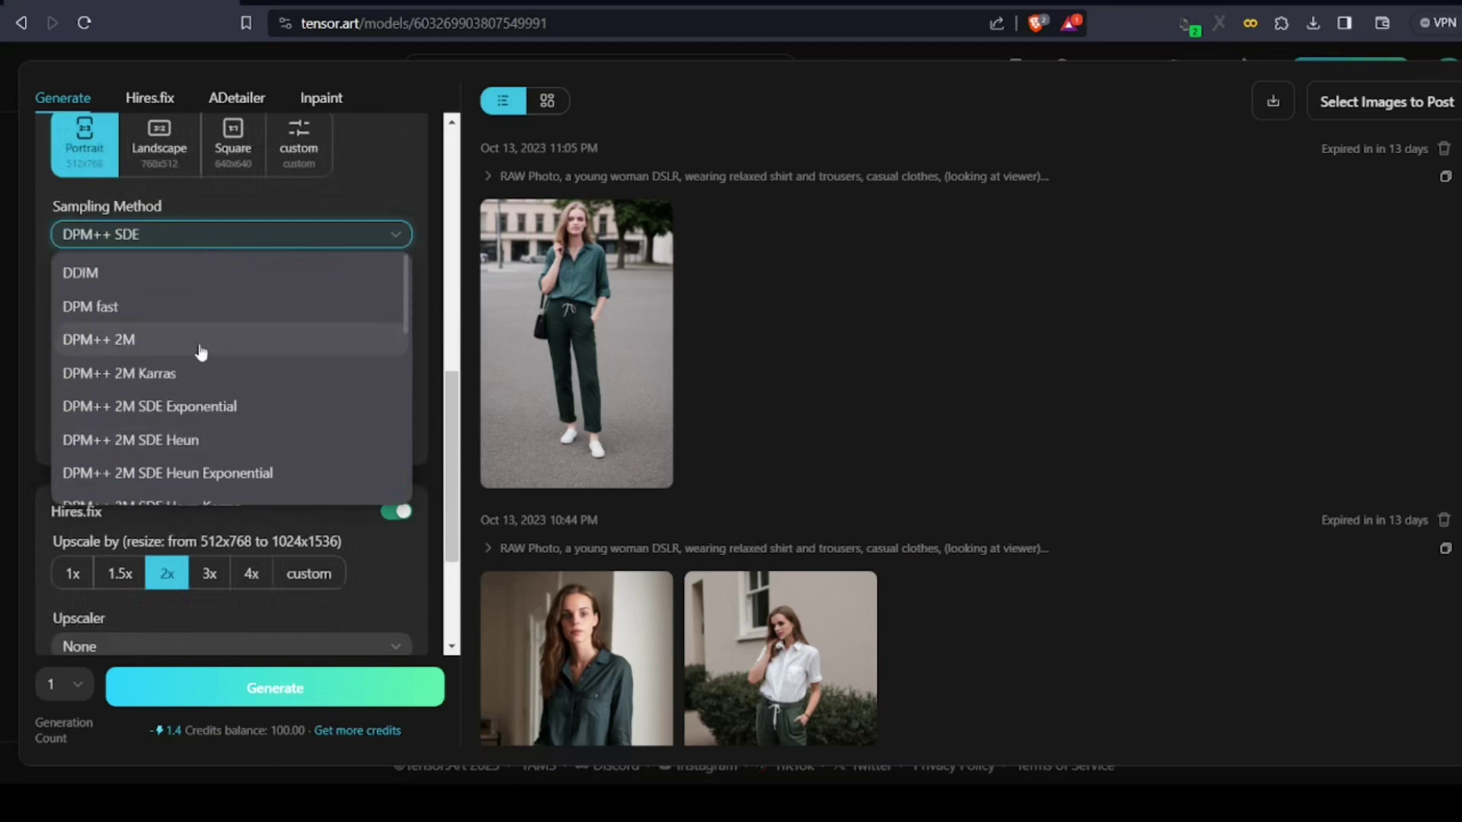
{"action": "scroll", "coordinate": [213, 339], "scroll_direction": "down", "scroll_amount": 2}
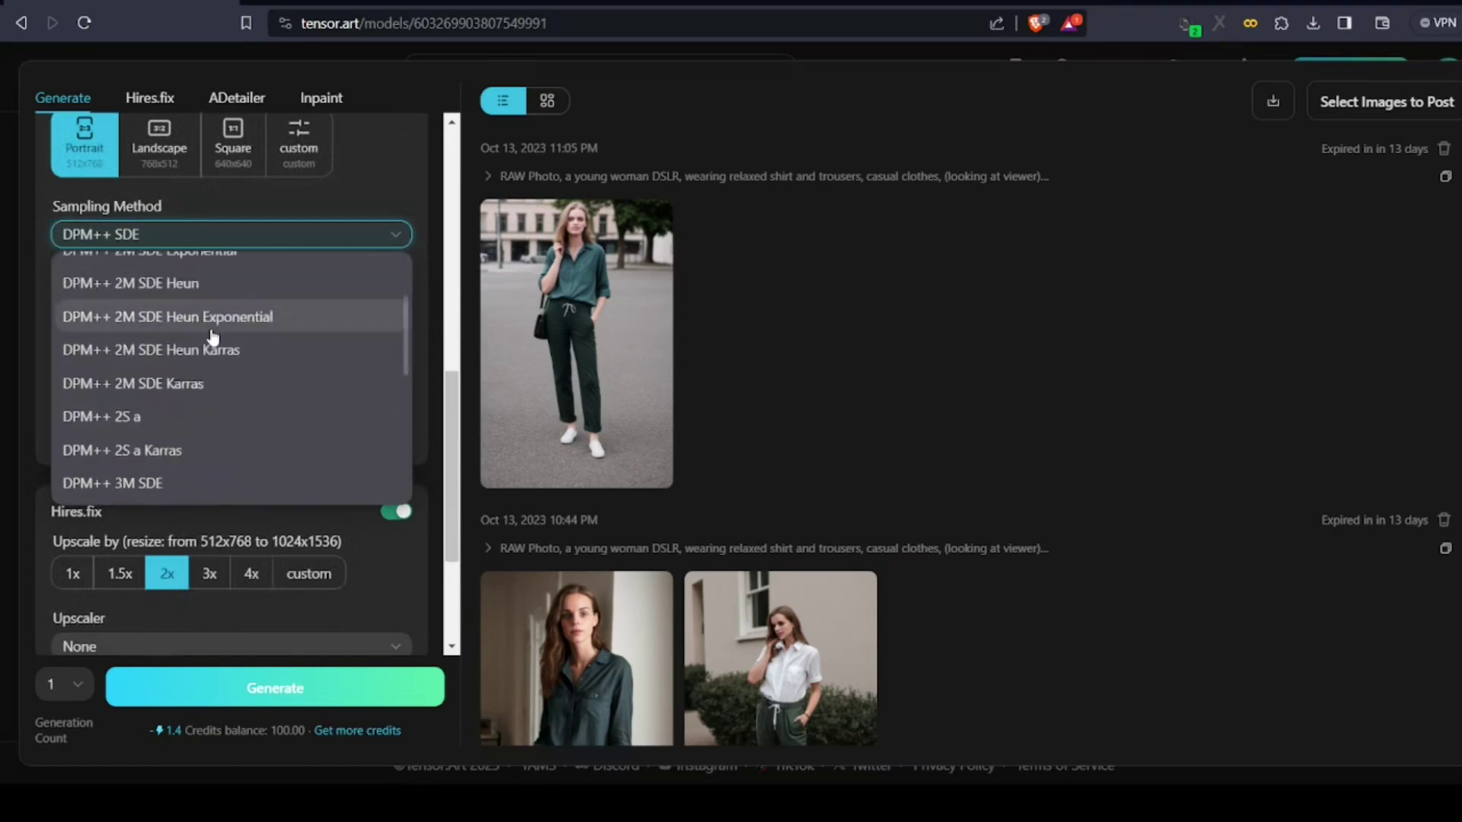
{"action": "scroll", "coordinate": [210, 335], "scroll_direction": "down", "scroll_amount": 4}
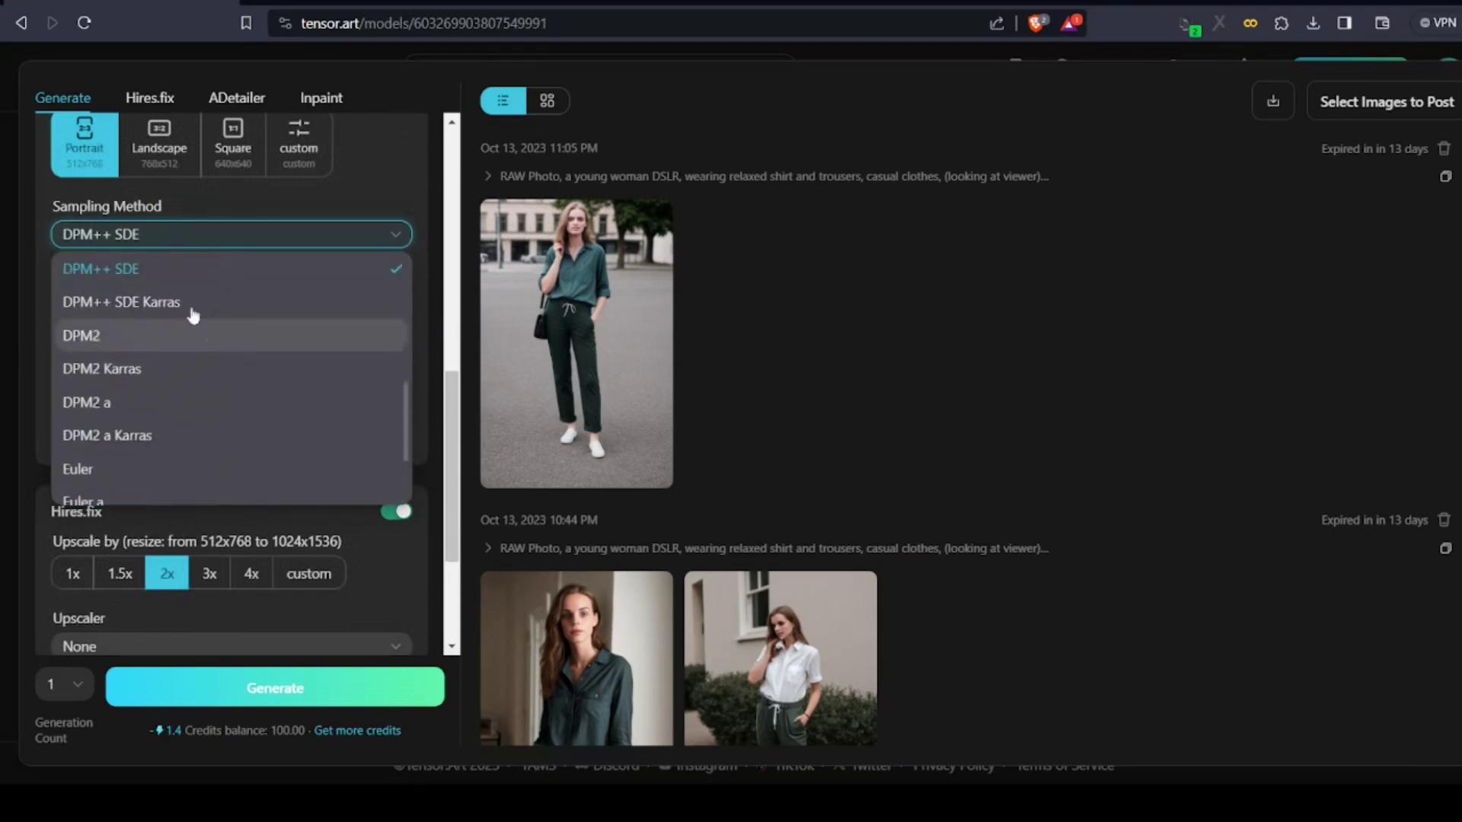
{"action": "left_click", "coordinate": [131, 271]}
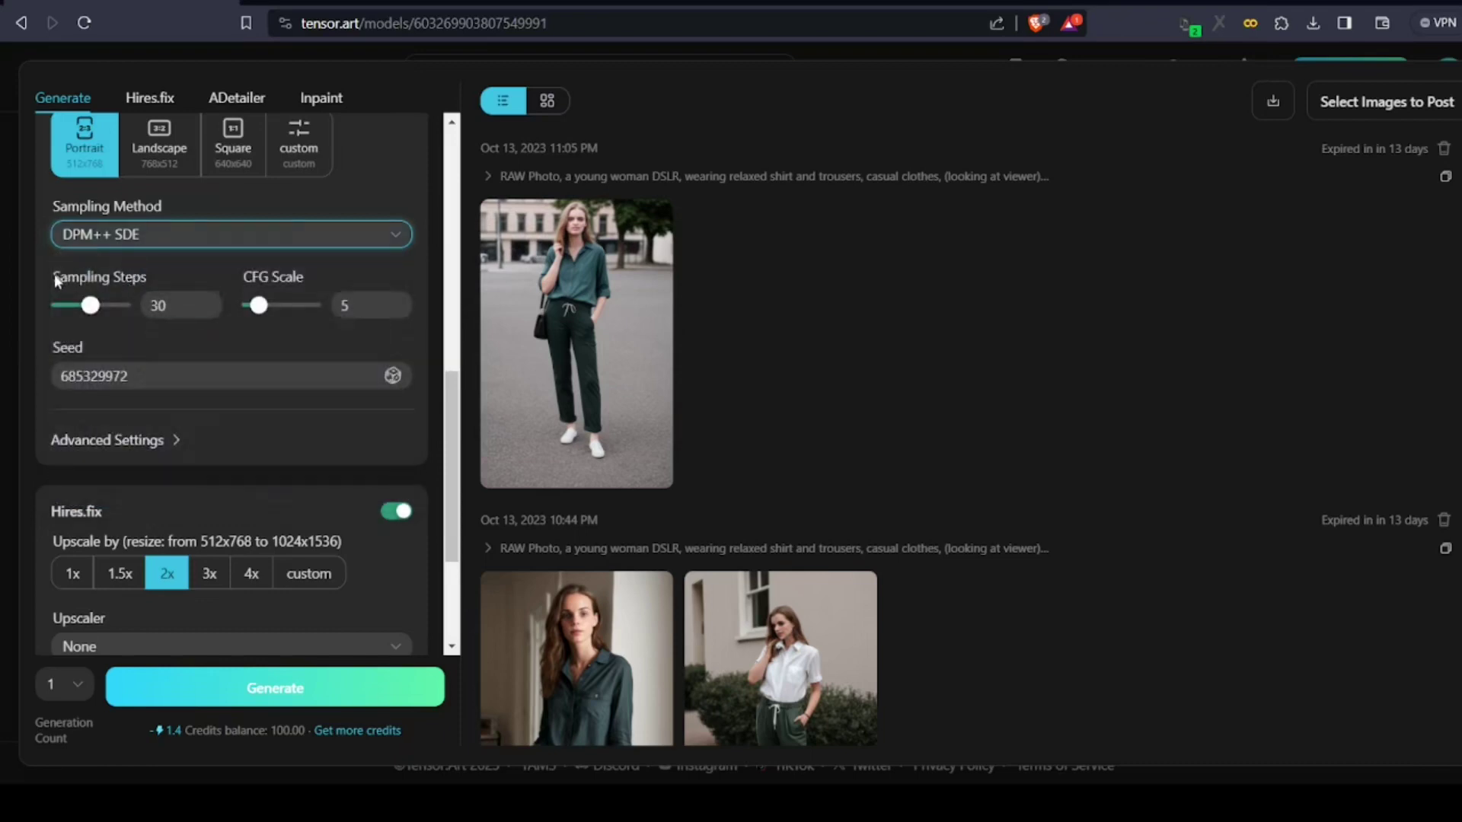
{"action": "left_click_drag", "start_coordinate": [53, 275], "coordinate": [128, 284]}
{"action": "left_click", "coordinate": [154, 304]}
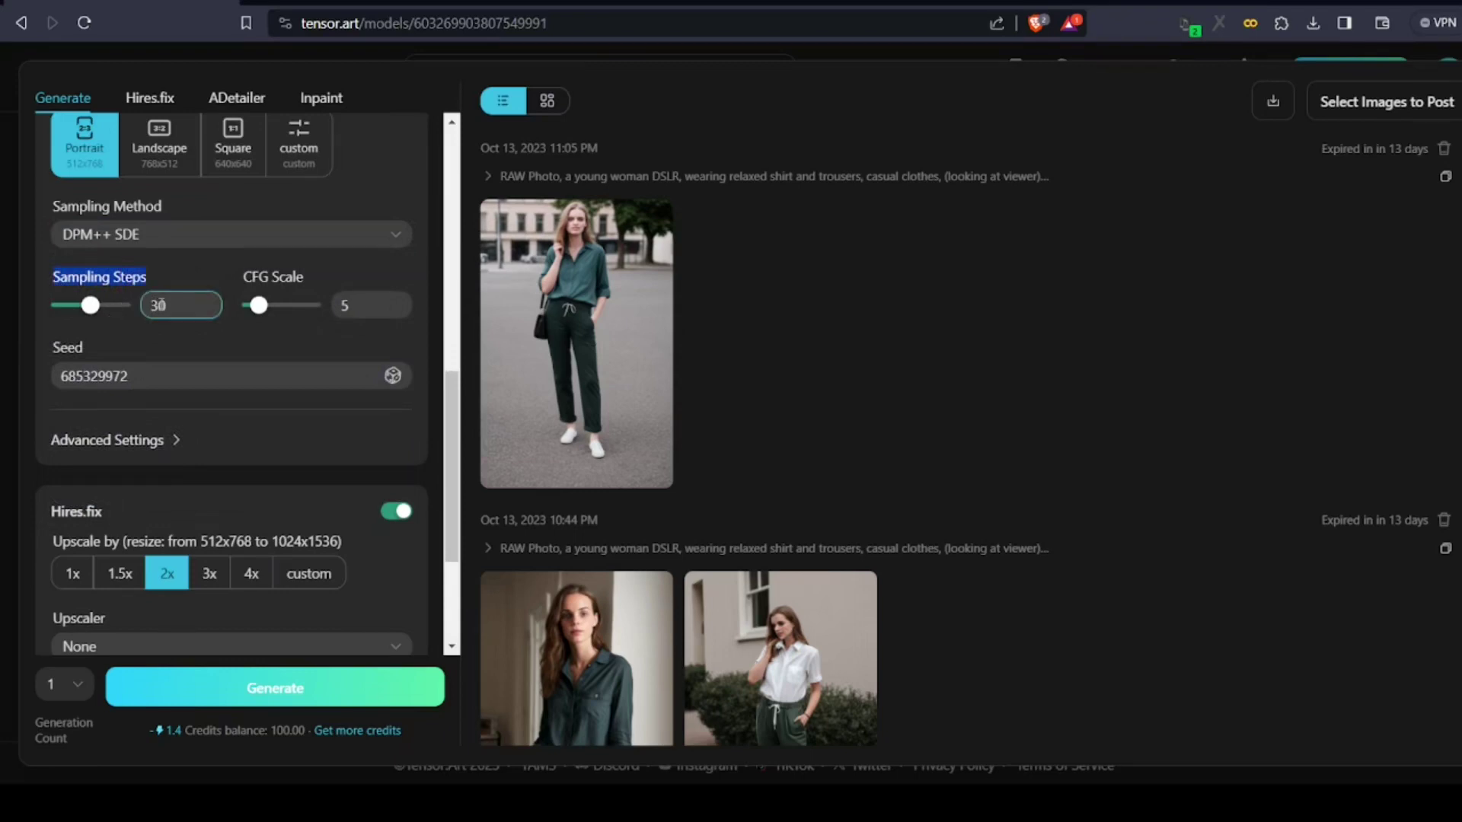
{"action": "left_click", "coordinate": [160, 304]}
{"action": "scroll", "coordinate": [164, 304], "scroll_direction": "down", "scroll_amount": 1}
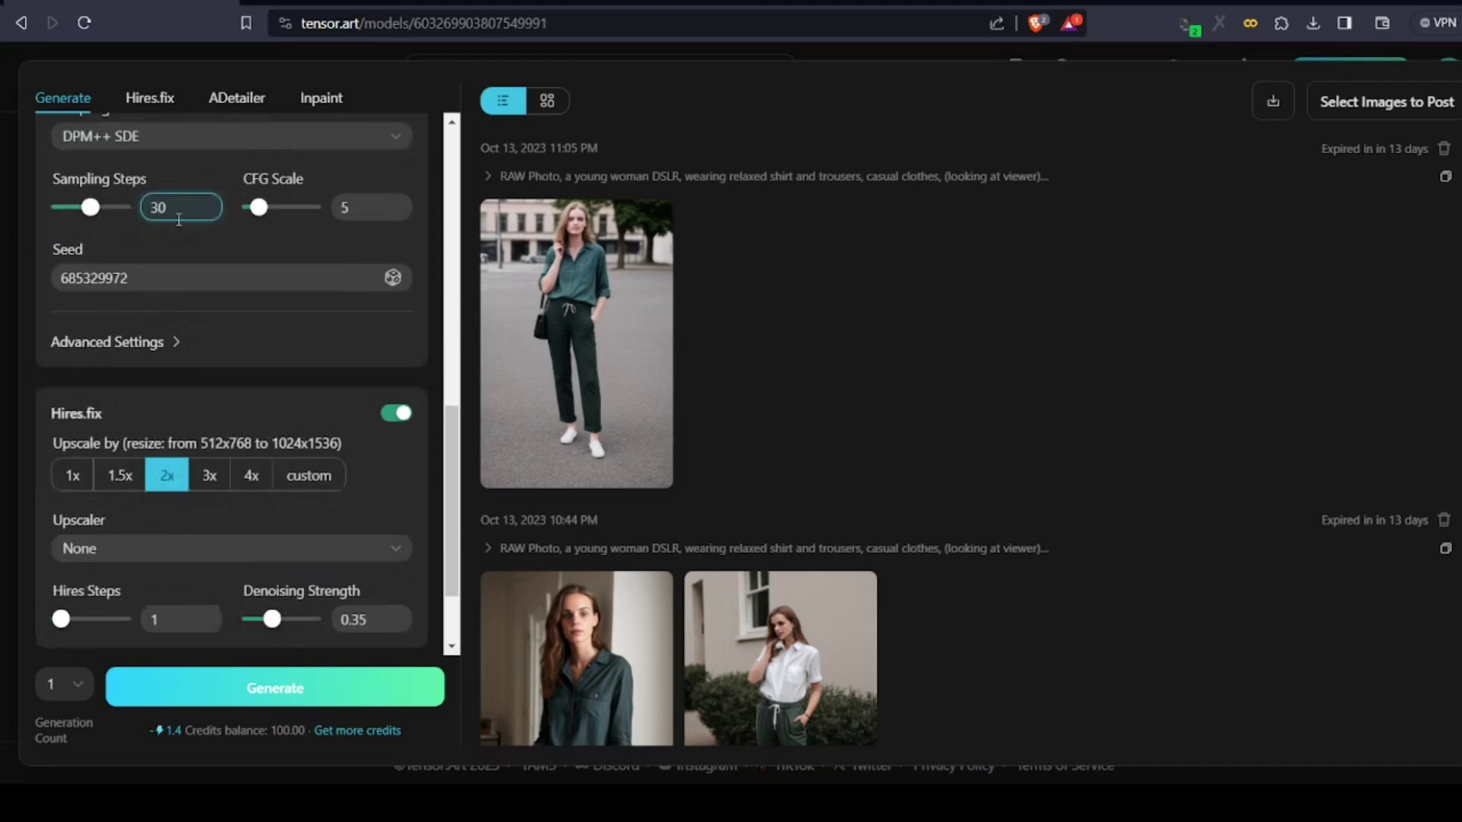
{"action": "key", "text": "ctrl+a"}
{"action": "type", "text": "40"}
{"action": "key", "text": "BackSpace"}
{"action": "type", "text": "5"}
{"action": "key", "text": "BackSpace"}
{"action": "type", "text": "3"}
{"action": "scroll", "coordinate": [231, 249], "scroll_direction": "up", "scroll_amount": 1}
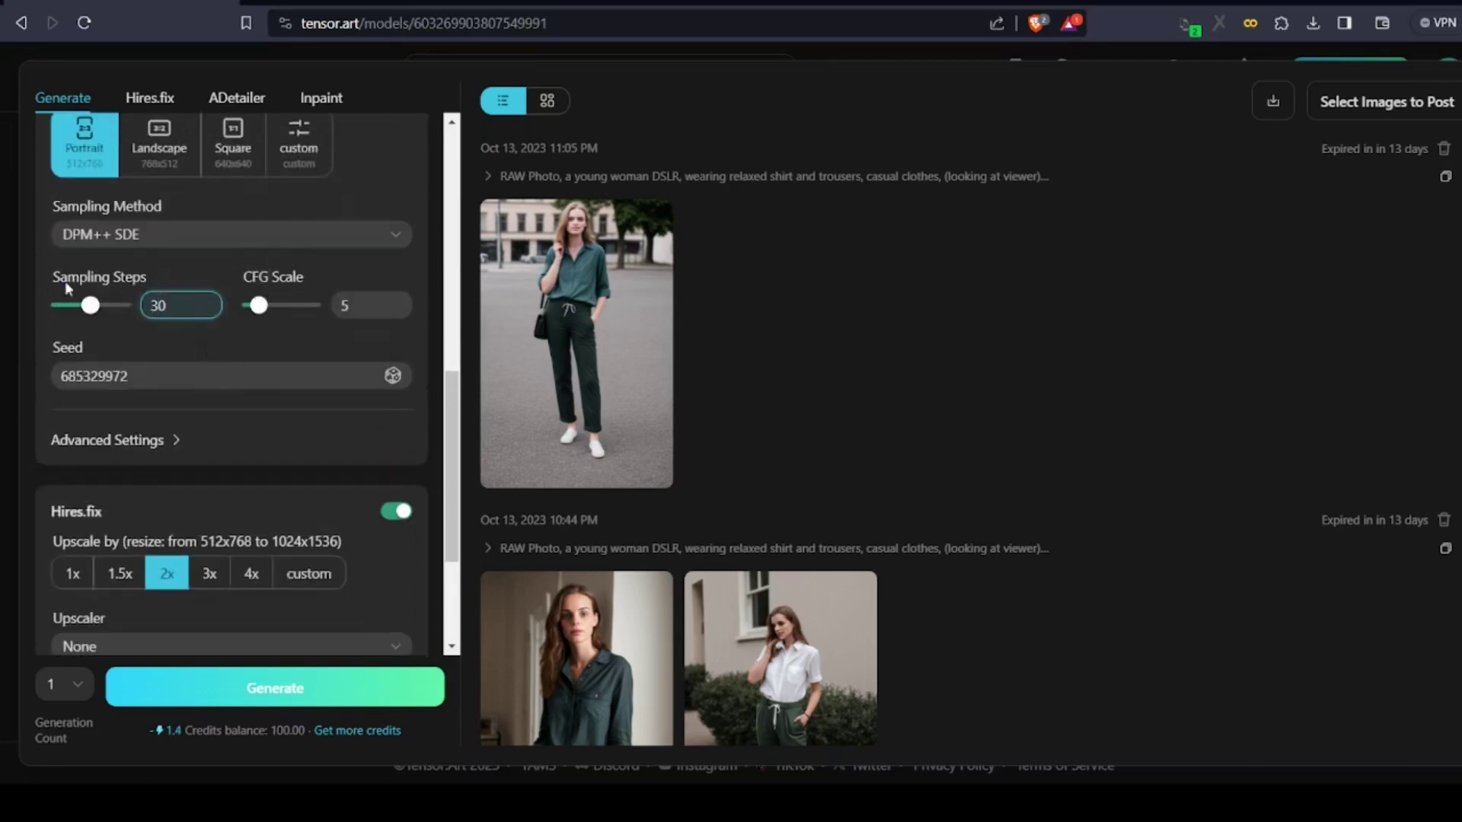
{"action": "left_click_drag", "start_coordinate": [66, 281], "coordinate": [154, 283]}
{"action": "left_click", "coordinate": [260, 348]}
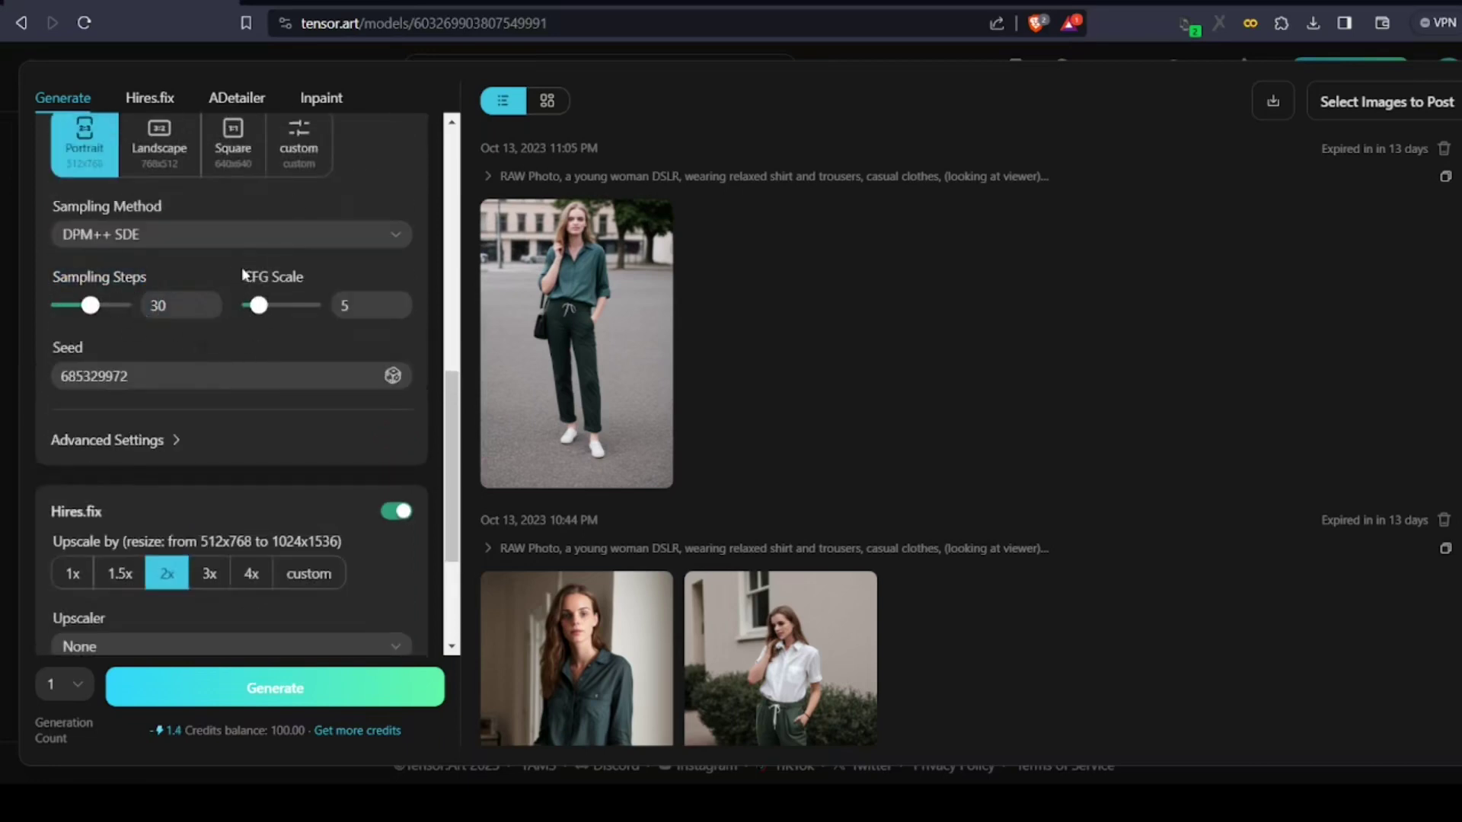
{"action": "left_click", "coordinate": [353, 307]}
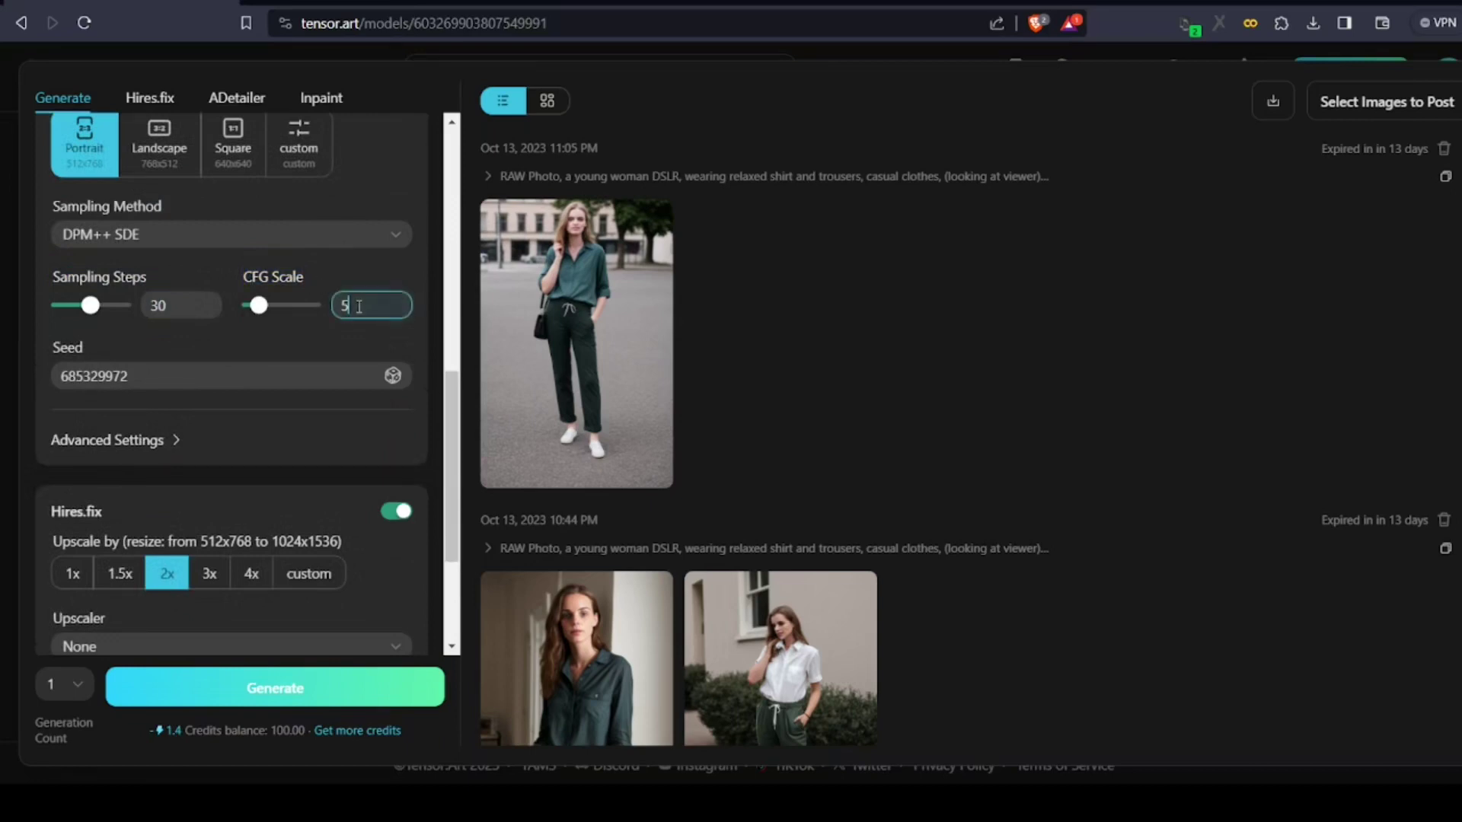
{"action": "key", "text": "BackSpace"}
{"action": "type", "text": "6"}
{"action": "key", "text": "BackSpace"}
{"action": "type", "text": "7"}
{"action": "key", "text": "BackSpace"}
{"action": "type", "text": "5"}
{"action": "key", "text": "BackSpace"}
{"action": "type", "text": "13"}
{"action": "key", "text": "BackSpace"}
{"action": "key", "text": "BackSpace"}
{"action": "type", "text": "5"}
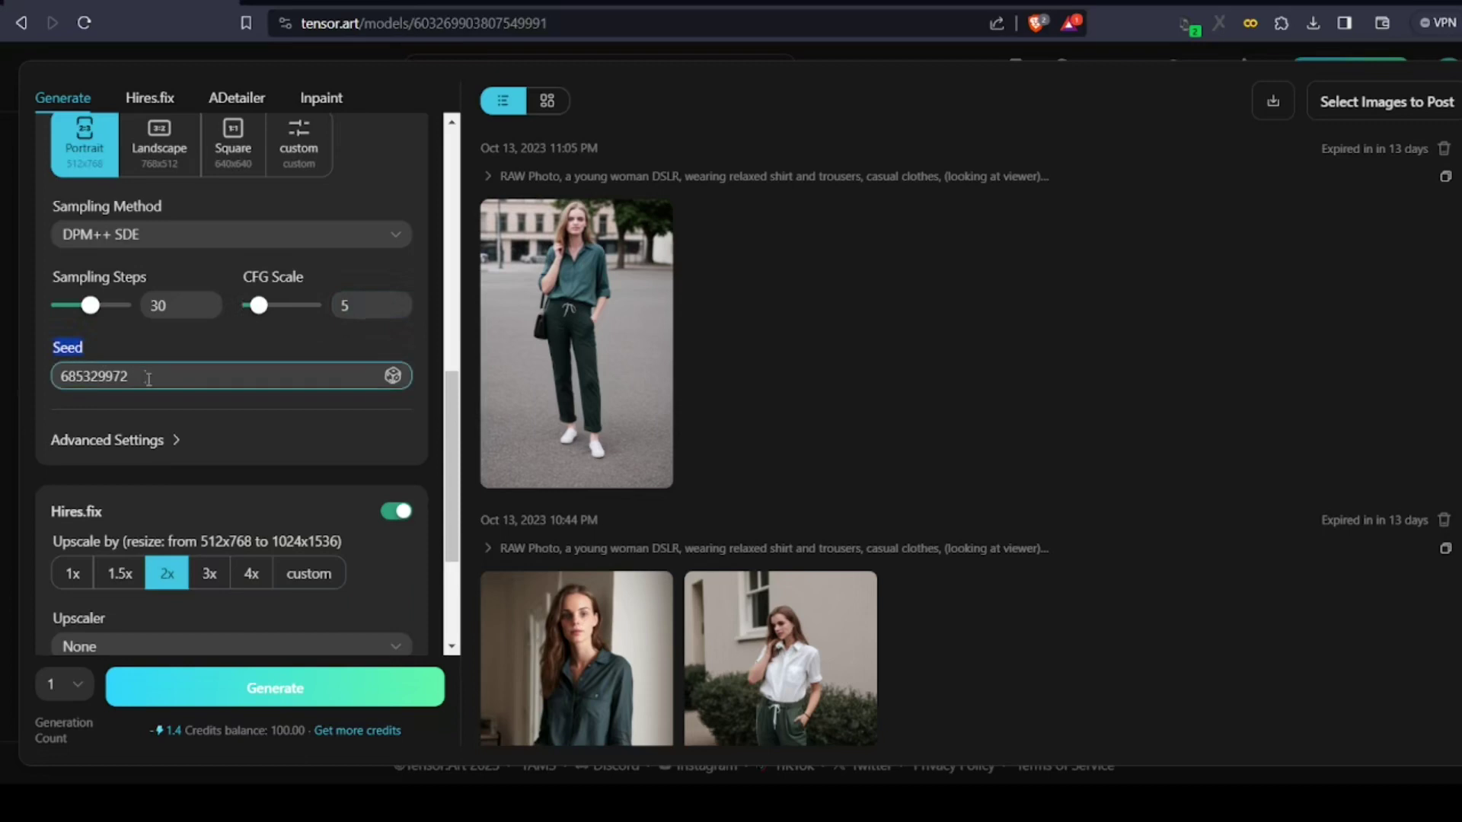
{"action": "left_click_drag", "start_coordinate": [131, 377], "coordinate": [4, 400]}
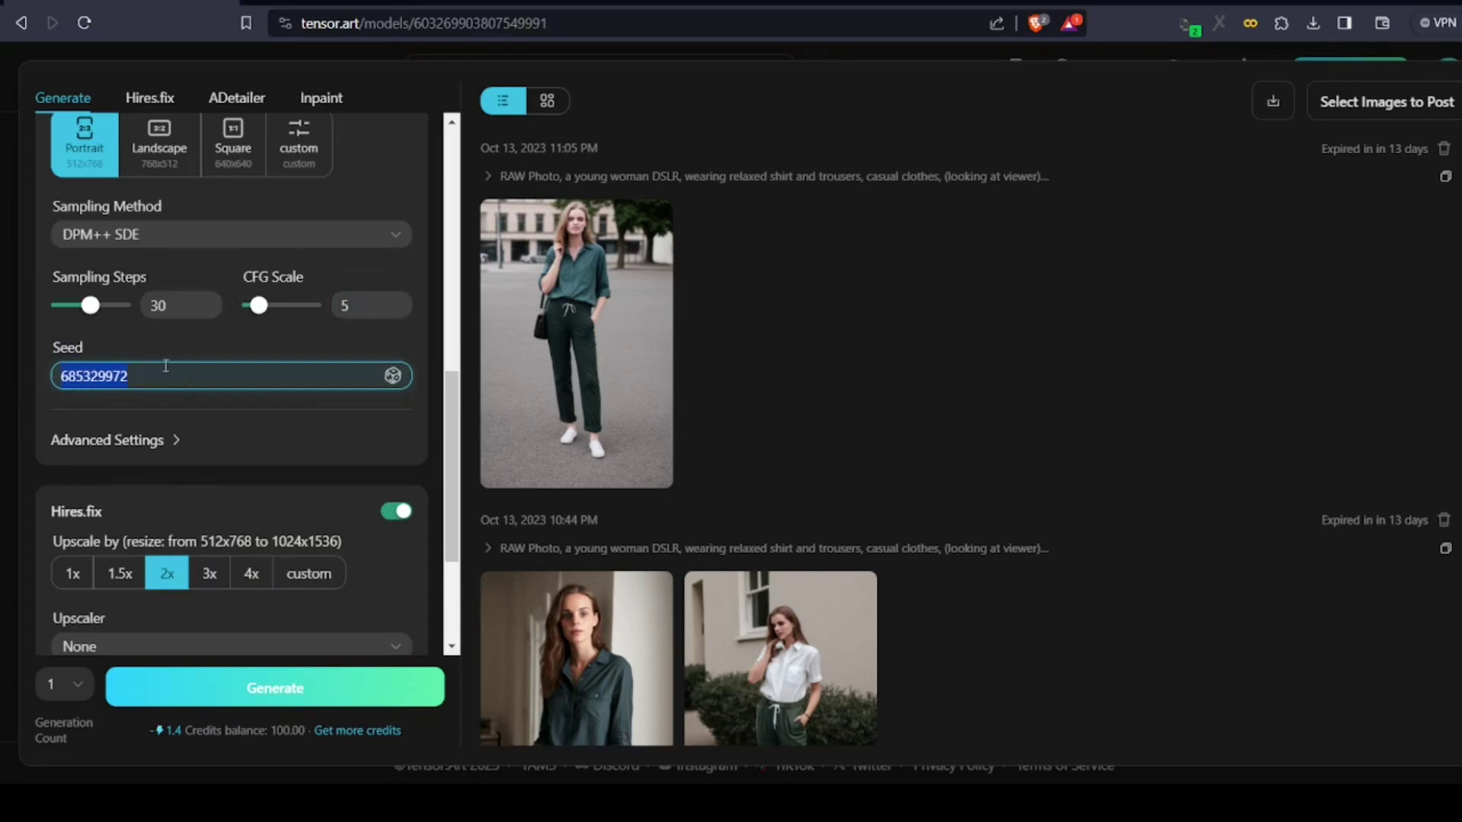
{"action": "type", "text": "1111111111111"}
{"action": "key", "text": "ctrl+a"}
{"action": "type", "text": "1213243434343"}
{"action": "key", "text": "ctrl+a"}
{"action": "type", "text": "45435454454"}
{"action": "type", "text": "2"}
{"action": "double_click", "coordinate": [153, 389]}
{"action": "type", "text": "123456789"}
{"action": "key", "text": "ctrl+z"}
{"action": "key", "text": "ctrl+z"}
{"action": "key", "text": "ctrl+z"}
{"action": "left_click", "coordinate": [199, 405]}
- Review the generation settings, pointing out Sampling Method, Sampling Steps and CFG Scale
{"action": "scroll", "coordinate": [631, 308], "scroll_direction": "down", "scroll_amount": 1}
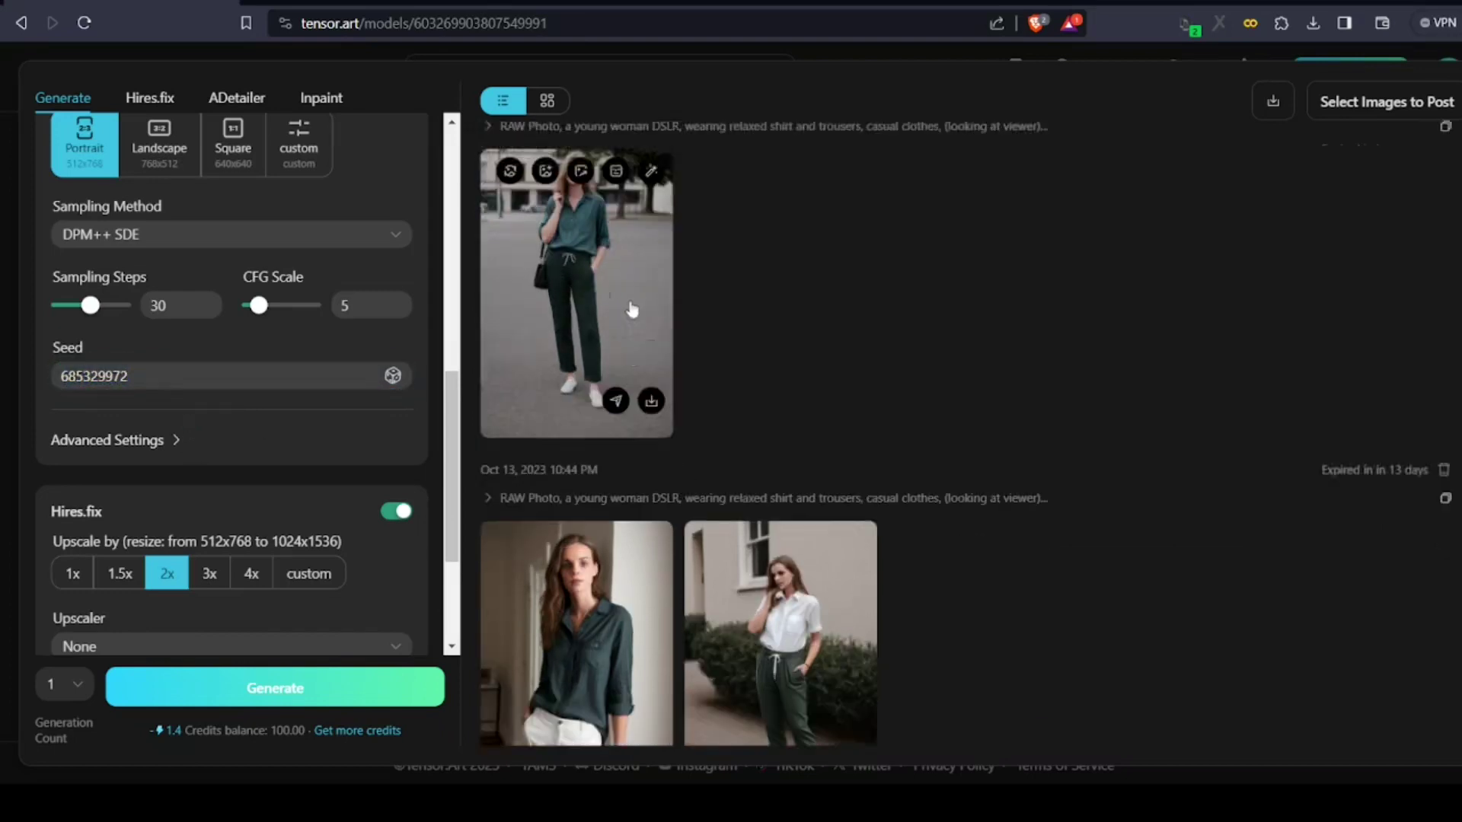
{"action": "scroll", "coordinate": [274, 399], "scroll_direction": "down", "scroll_amount": 2}
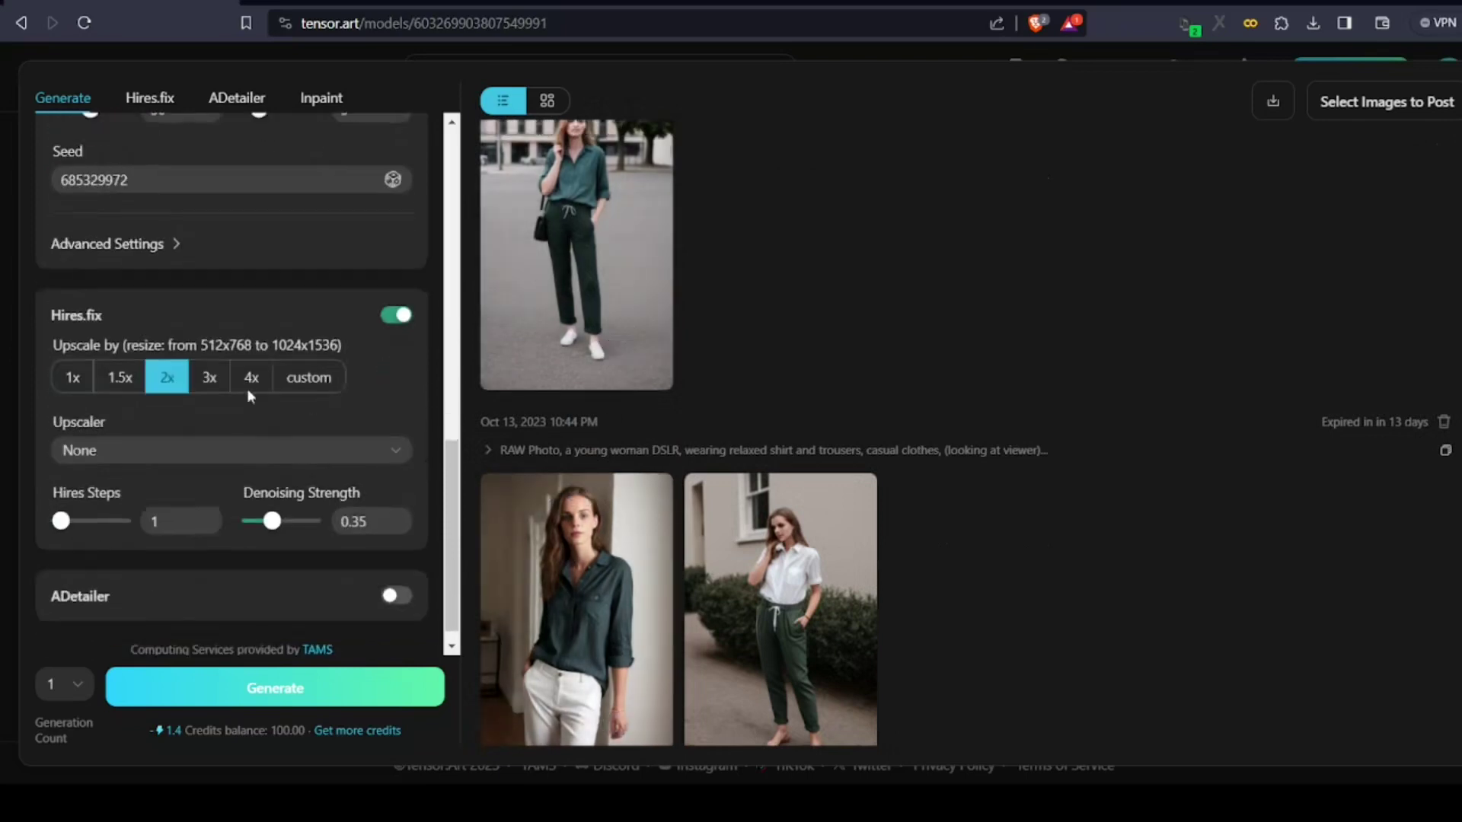
{"action": "scroll", "coordinate": [358, 396], "scroll_direction": "up", "scroll_amount": 7}
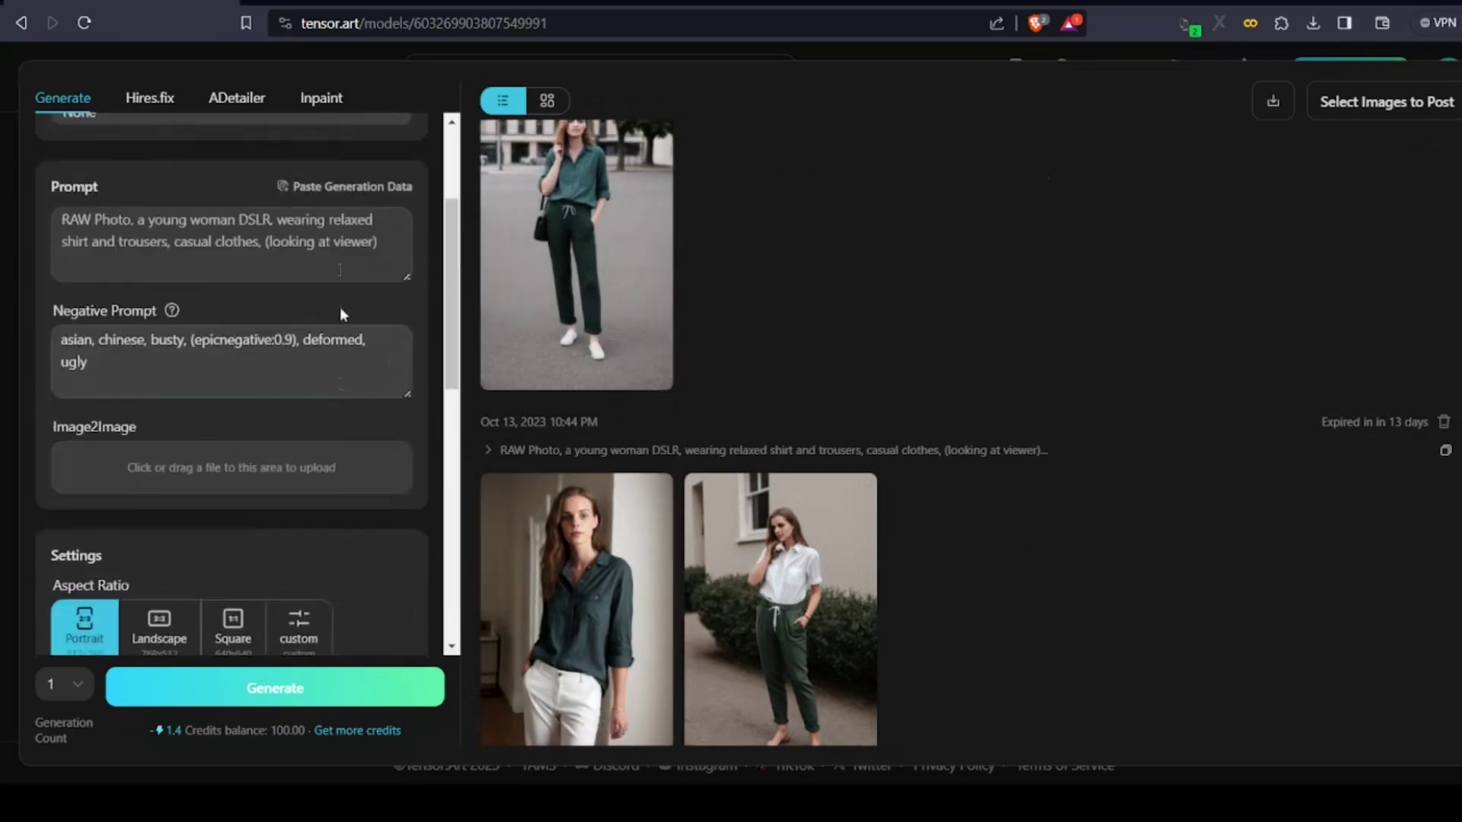
{"action": "scroll", "coordinate": [184, 253], "scroll_direction": "up", "scroll_amount": 3}
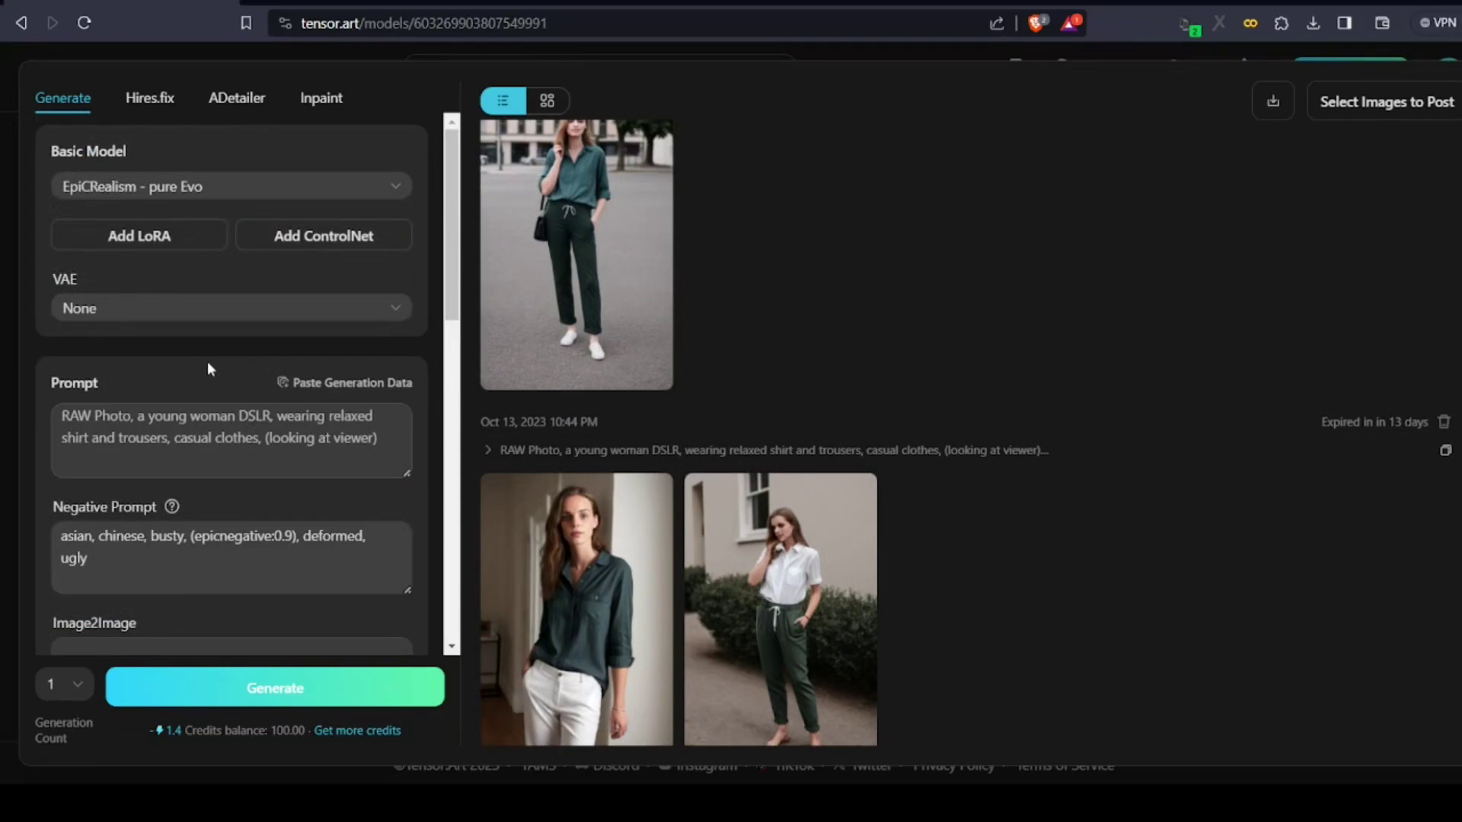
{"action": "scroll", "coordinate": [235, 695], "scroll_direction": "down", "scroll_amount": 1}
{"action": "scroll", "coordinate": [235, 464], "scroll_direction": "up", "scroll_amount": 1}
{"action": "scroll", "coordinate": [184, 383], "scroll_direction": "down", "scroll_amount": 3}
{"action": "scroll", "coordinate": [182, 383], "scroll_direction": "down", "scroll_amount": 6}
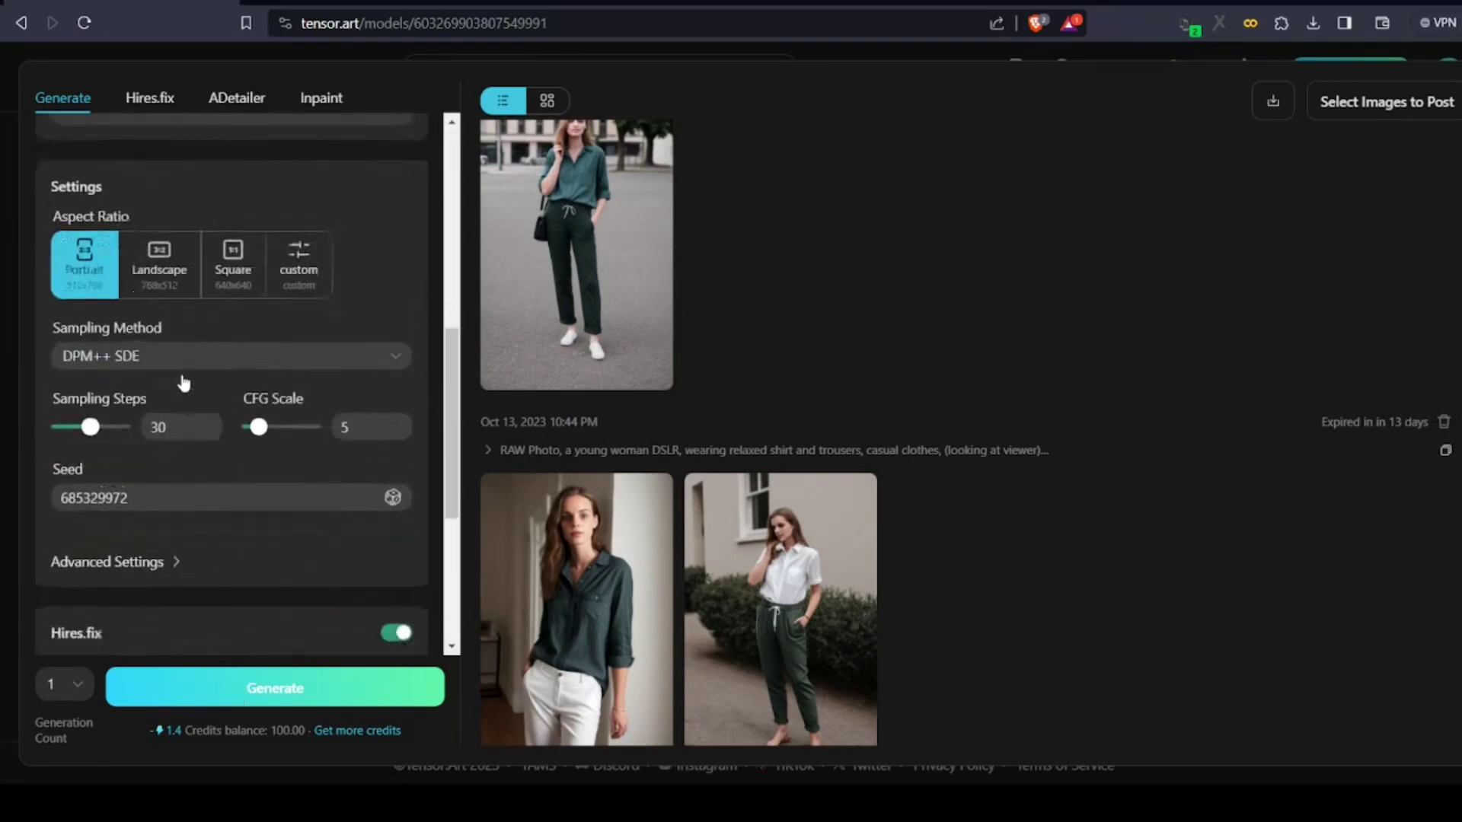
{"action": "scroll", "coordinate": [205, 365], "scroll_direction": "up", "scroll_amount": 4}
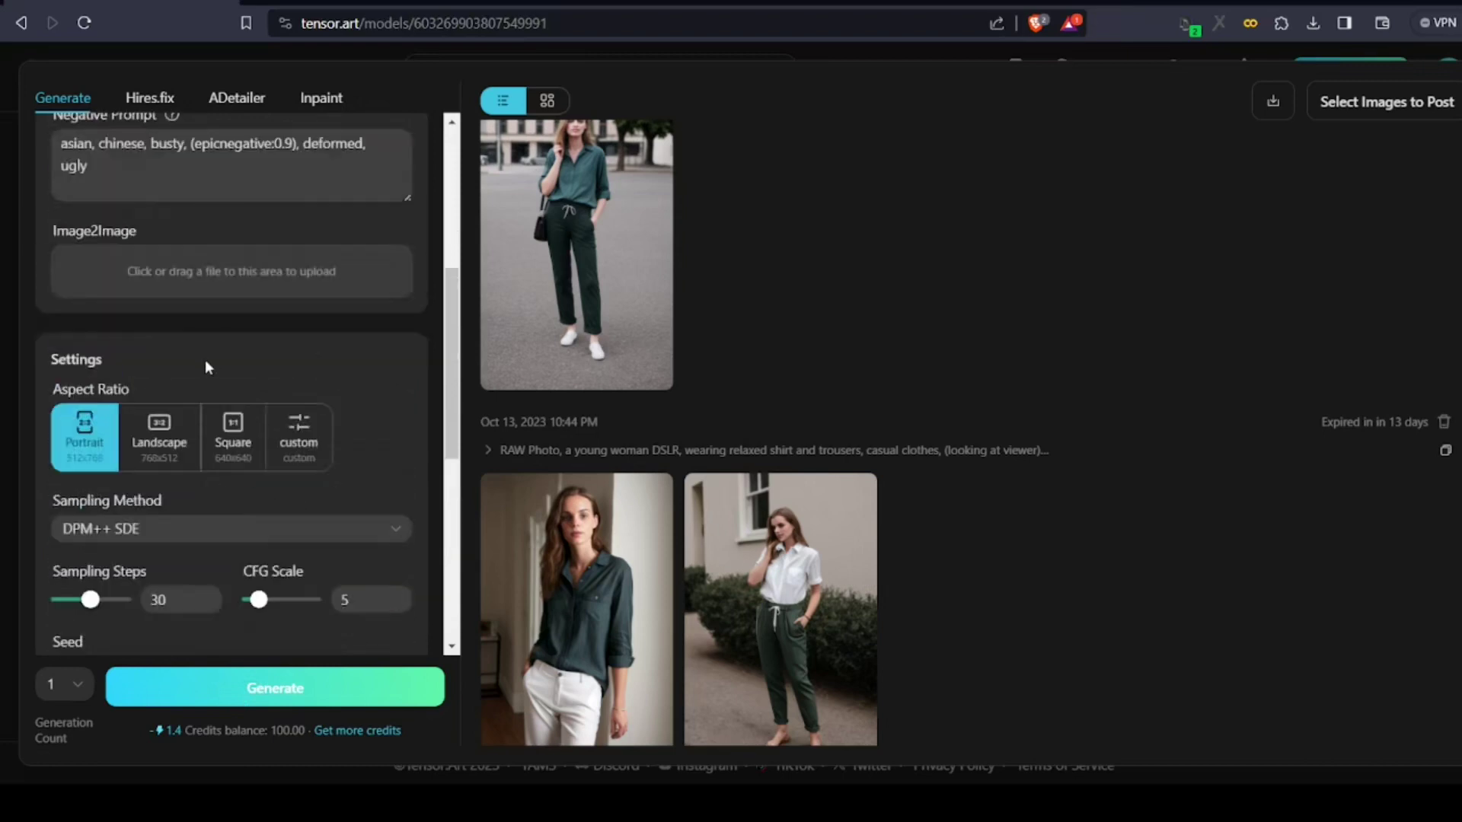
{"action": "scroll", "coordinate": [205, 359], "scroll_direction": "down", "scroll_amount": 3}
{"action": "left_click_drag", "start_coordinate": [50, 303], "coordinate": [177, 298]}
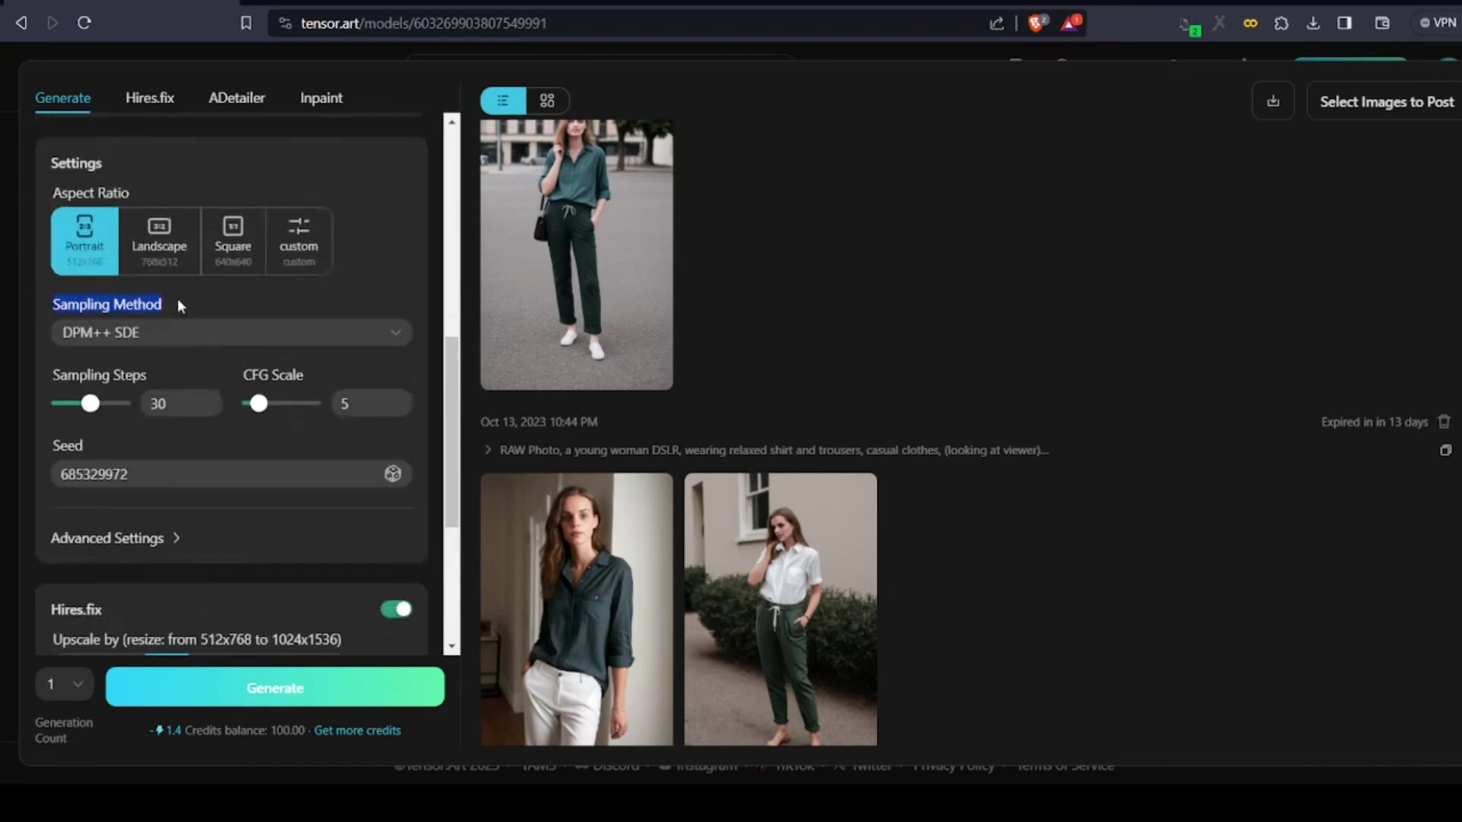
{"action": "left_click_drag", "start_coordinate": [57, 381], "coordinate": [298, 373]}
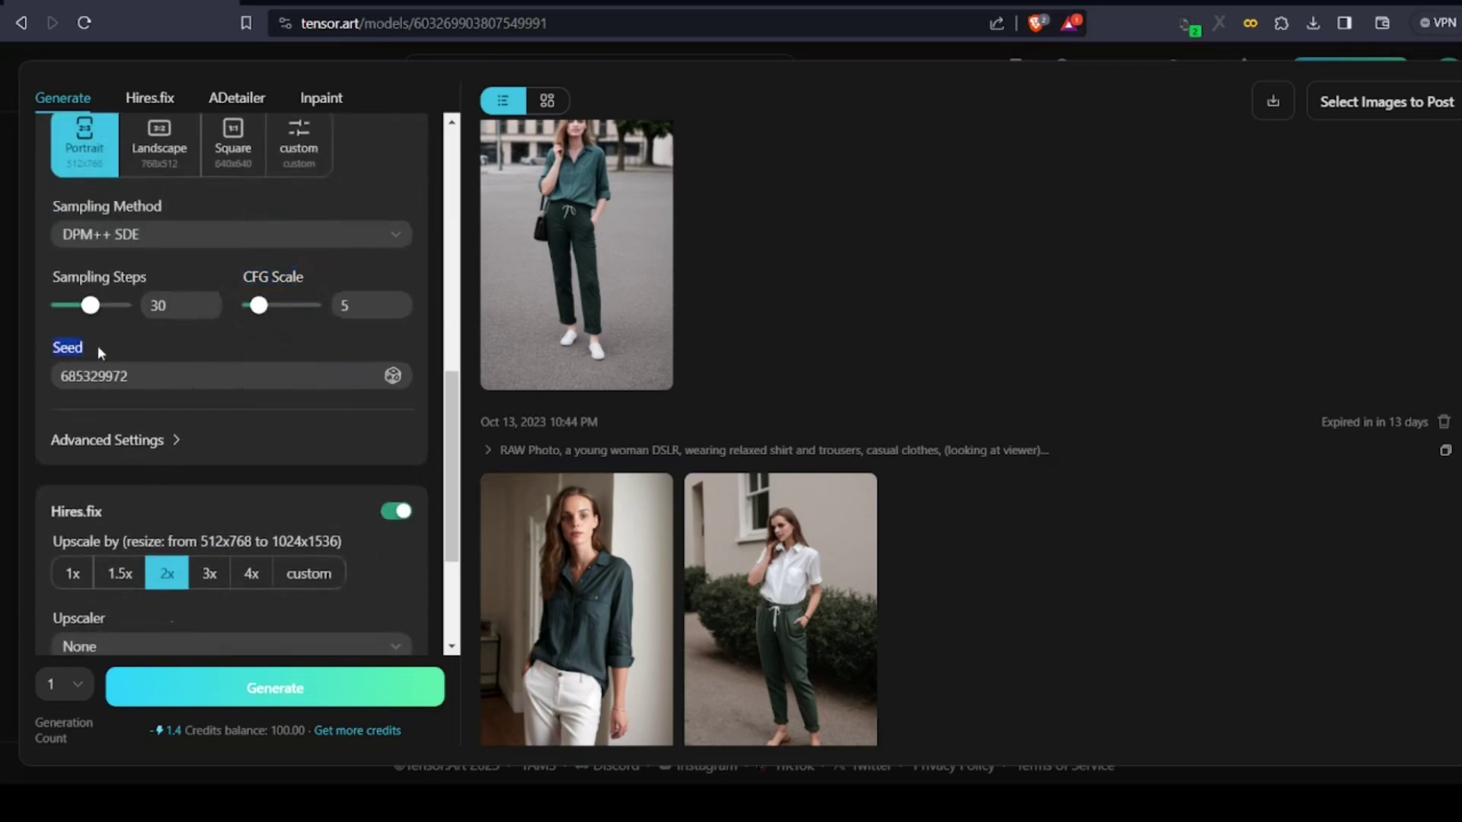
{"action": "scroll", "coordinate": [228, 469], "scroll_direction": "down", "scroll_amount": 2}
{"action": "scroll", "coordinate": [231, 492], "scroll_direction": "down", "scroll_amount": 2}
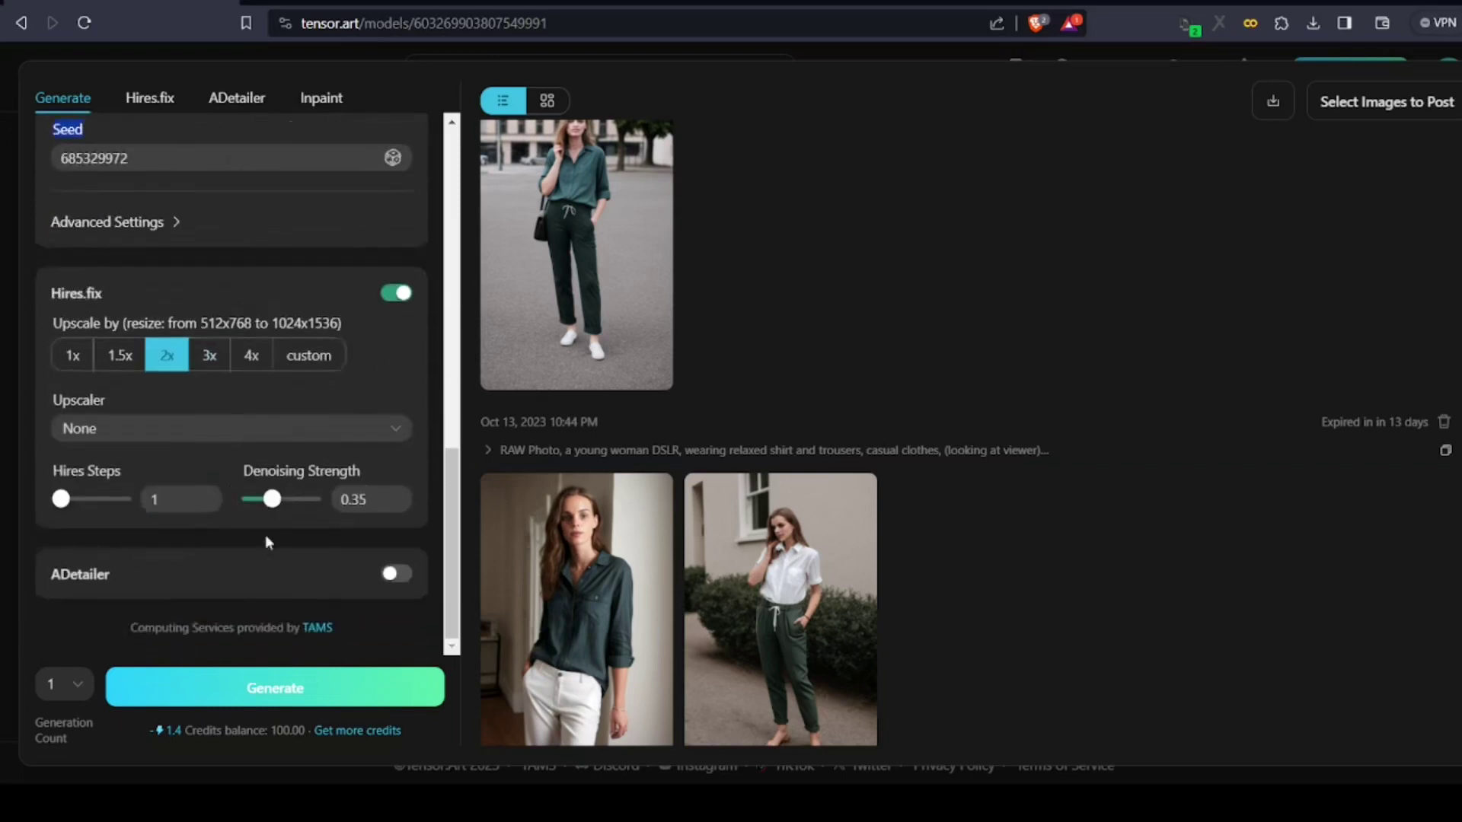
- Switch Hires.fix off and generate a new image of the green-shirted woman
{"action": "left_click", "coordinate": [397, 294]}
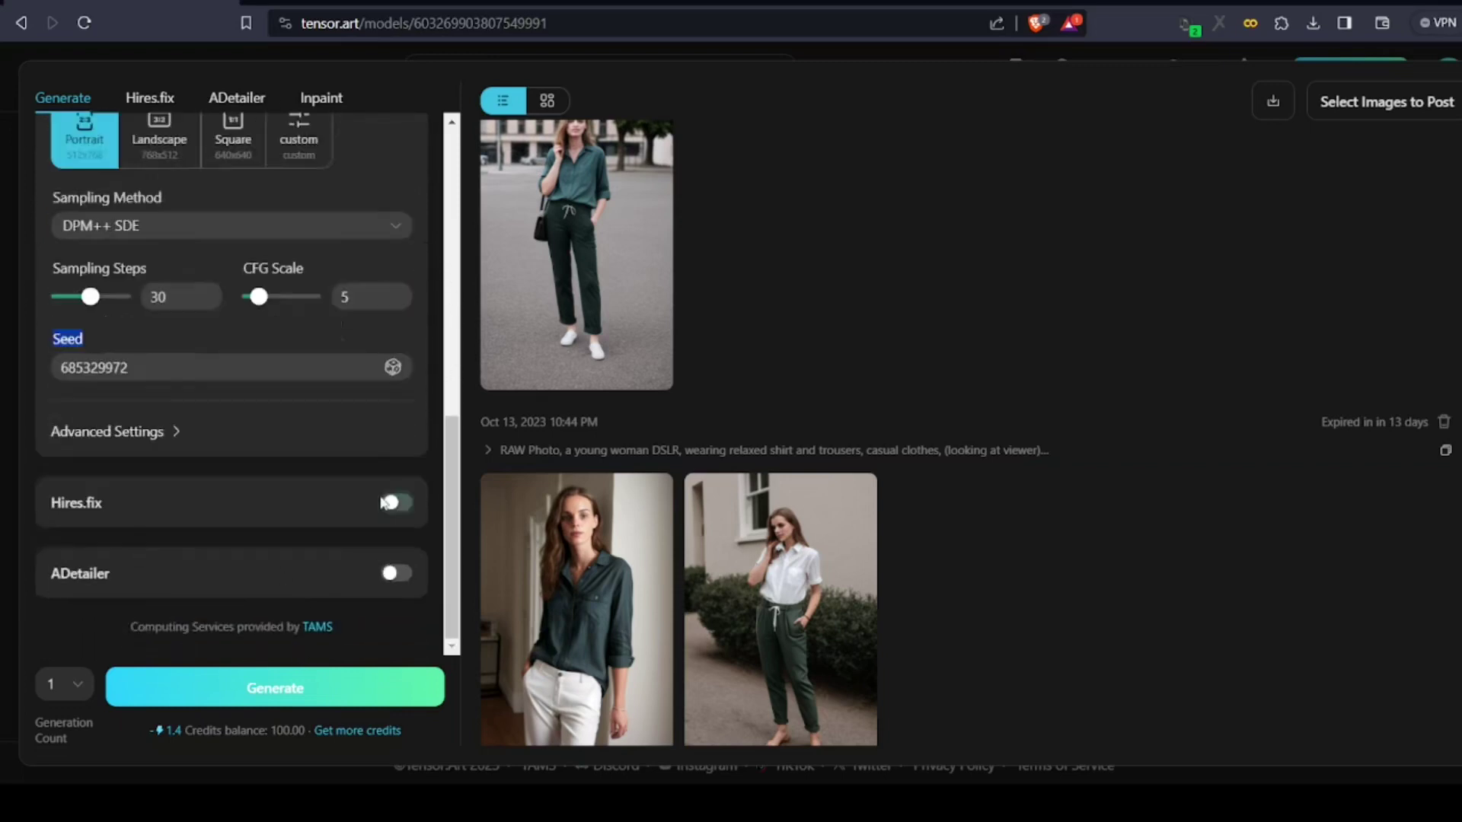
{"action": "left_click", "coordinate": [274, 690]}
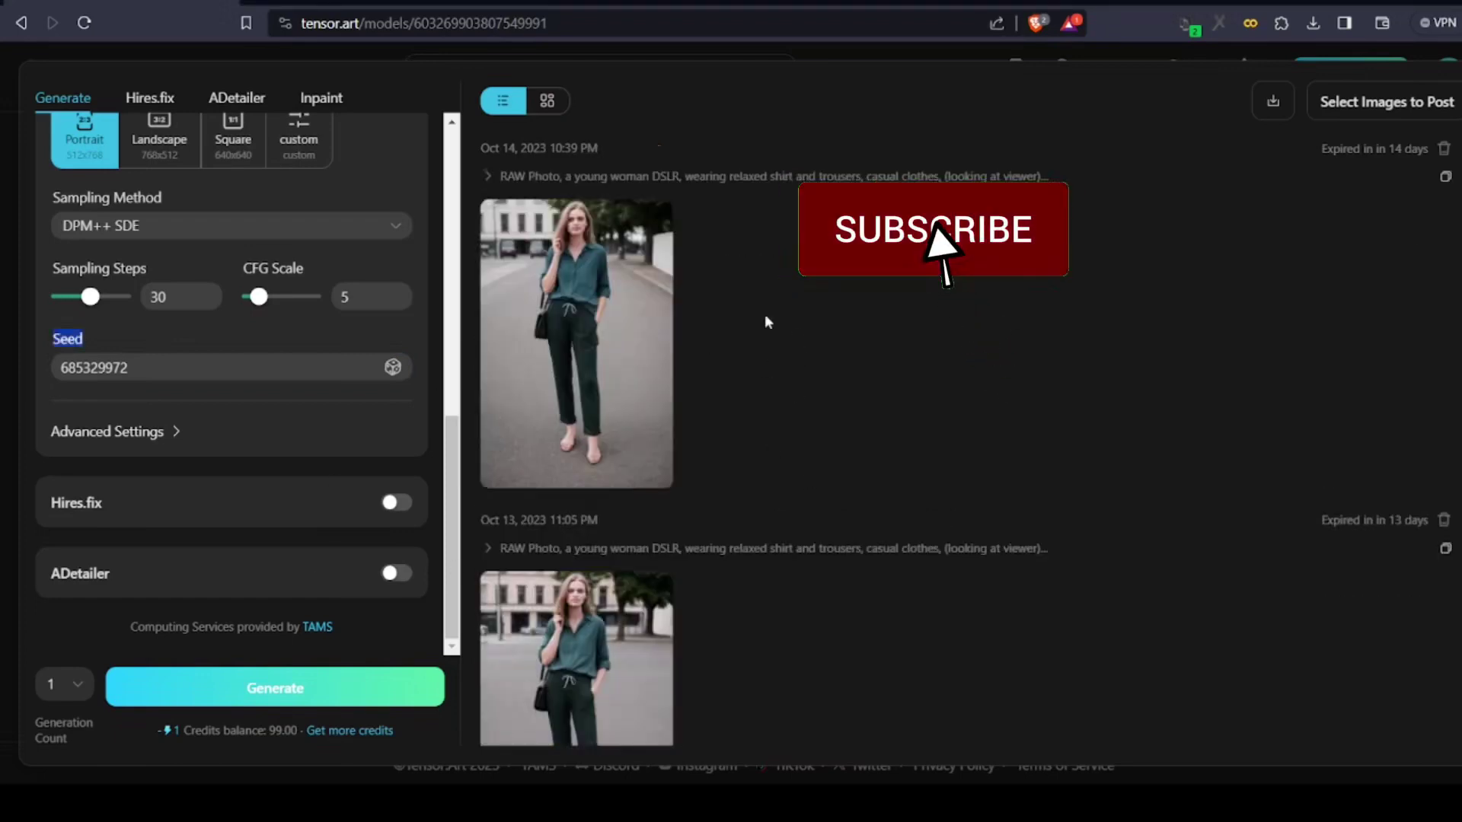
- Set the seed to 12122323 and generate an image
{"action": "double_click", "coordinate": [229, 367]}
{"action": "type", "text": "12122323"}
{"action": "left_click", "coordinate": [258, 689]}
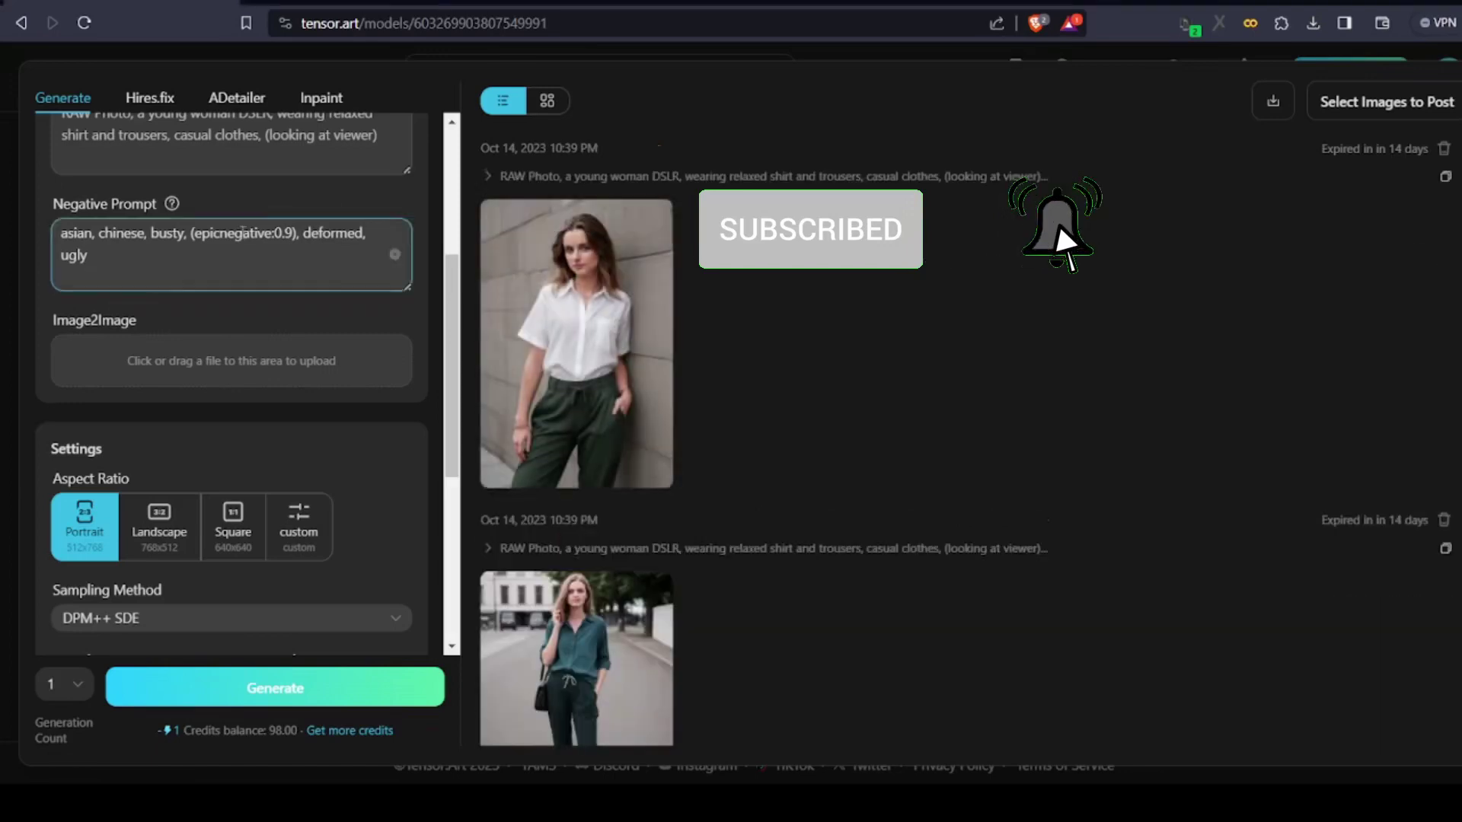
- Paste the Scandinavian design office description into the prompt and generate
{"action": "scroll", "coordinate": [187, 445], "scroll_direction": "up", "scroll_amount": 4}
{"action": "left_click", "coordinate": [187, 445]}
{"action": "type", "text": ", focused, (modern and cozy office space), design agency office, spacious and open office, Scandinavian design space BREAK detailed, natural light"}
{"action": "scroll", "coordinate": [187, 446], "scroll_direction": "up", "scroll_amount": 3}
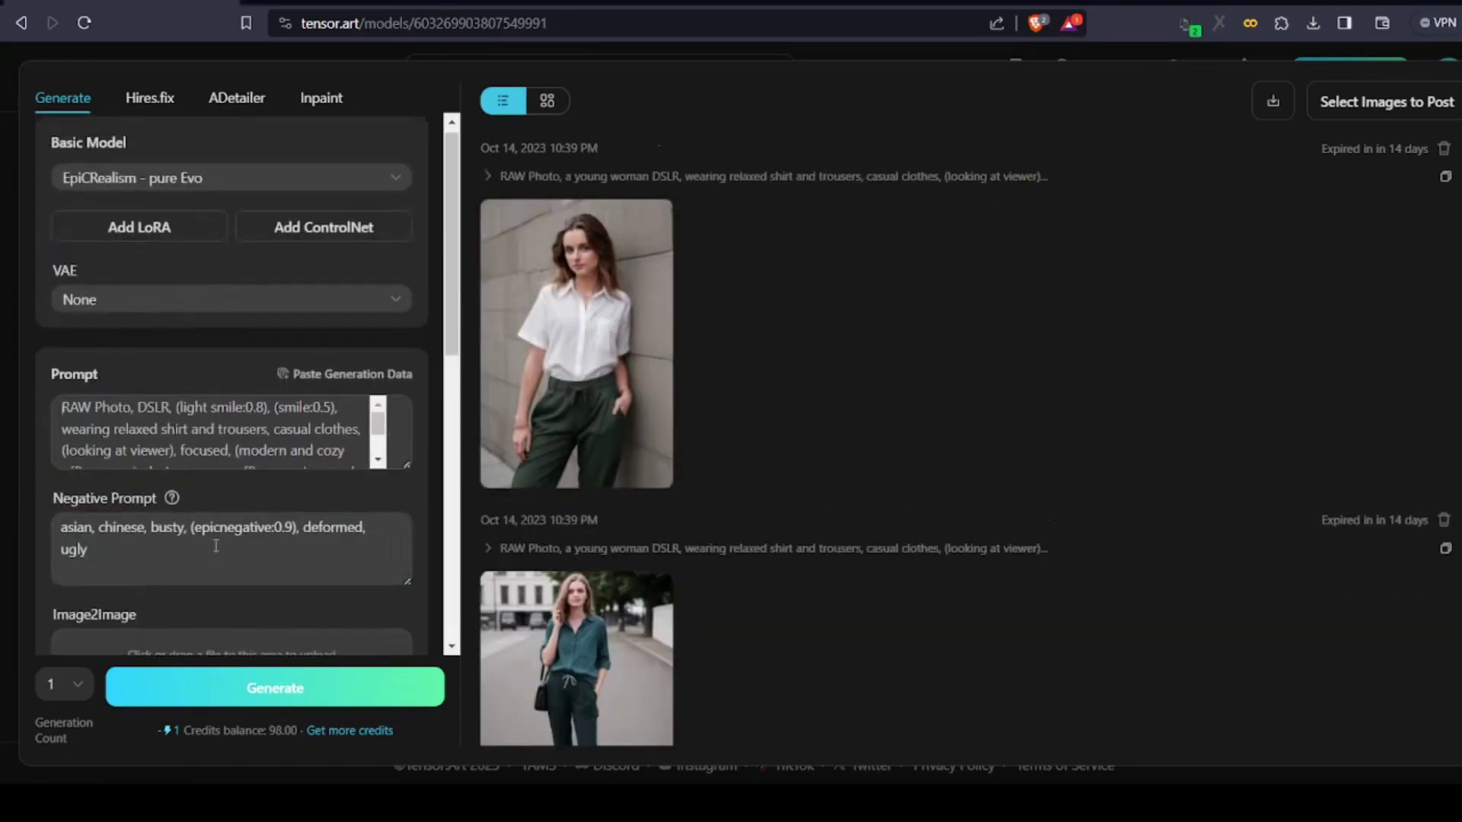
{"action": "left_click", "coordinate": [234, 689]}
- Insert 'a young woman,' after DSLR in the prompt and generate
{"action": "scroll", "coordinate": [367, 405], "scroll_direction": "down", "scroll_amount": 8}
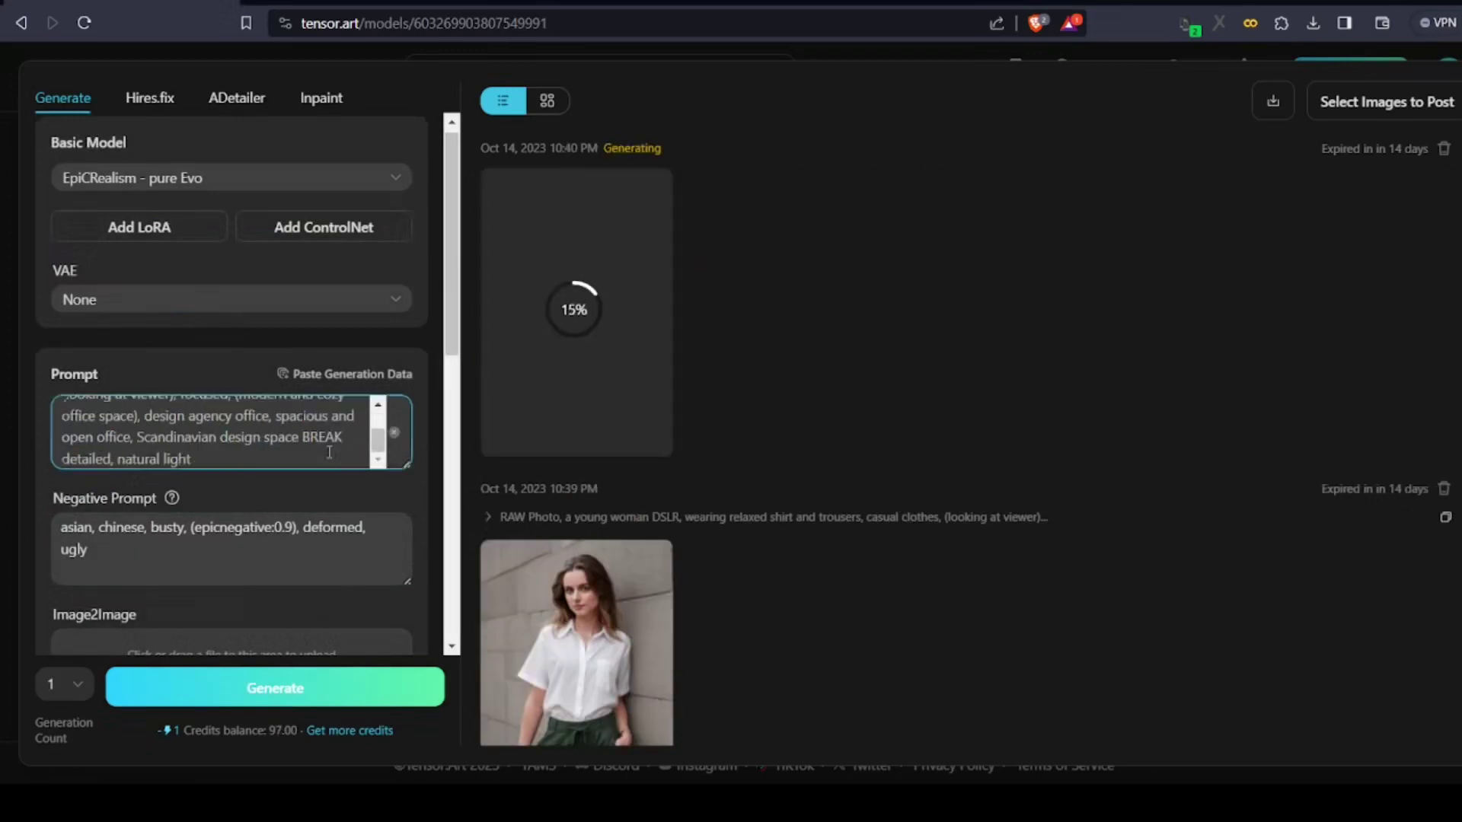
{"action": "scroll", "coordinate": [367, 436], "scroll_direction": "up", "scroll_amount": 6}
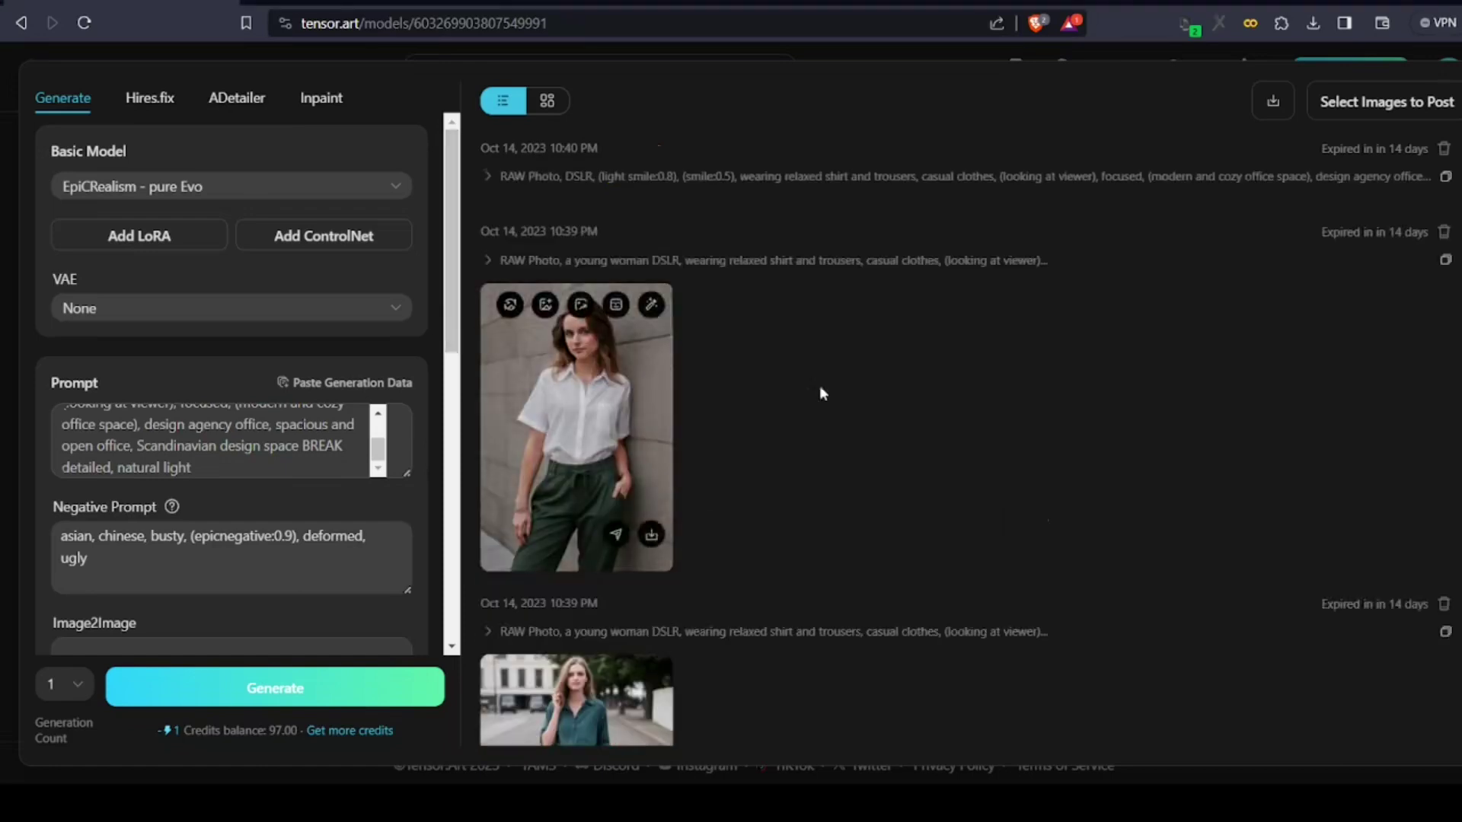
{"action": "scroll", "coordinate": [224, 440], "scroll_direction": "up", "scroll_amount": 5}
{"action": "left_click", "coordinate": [224, 440]}
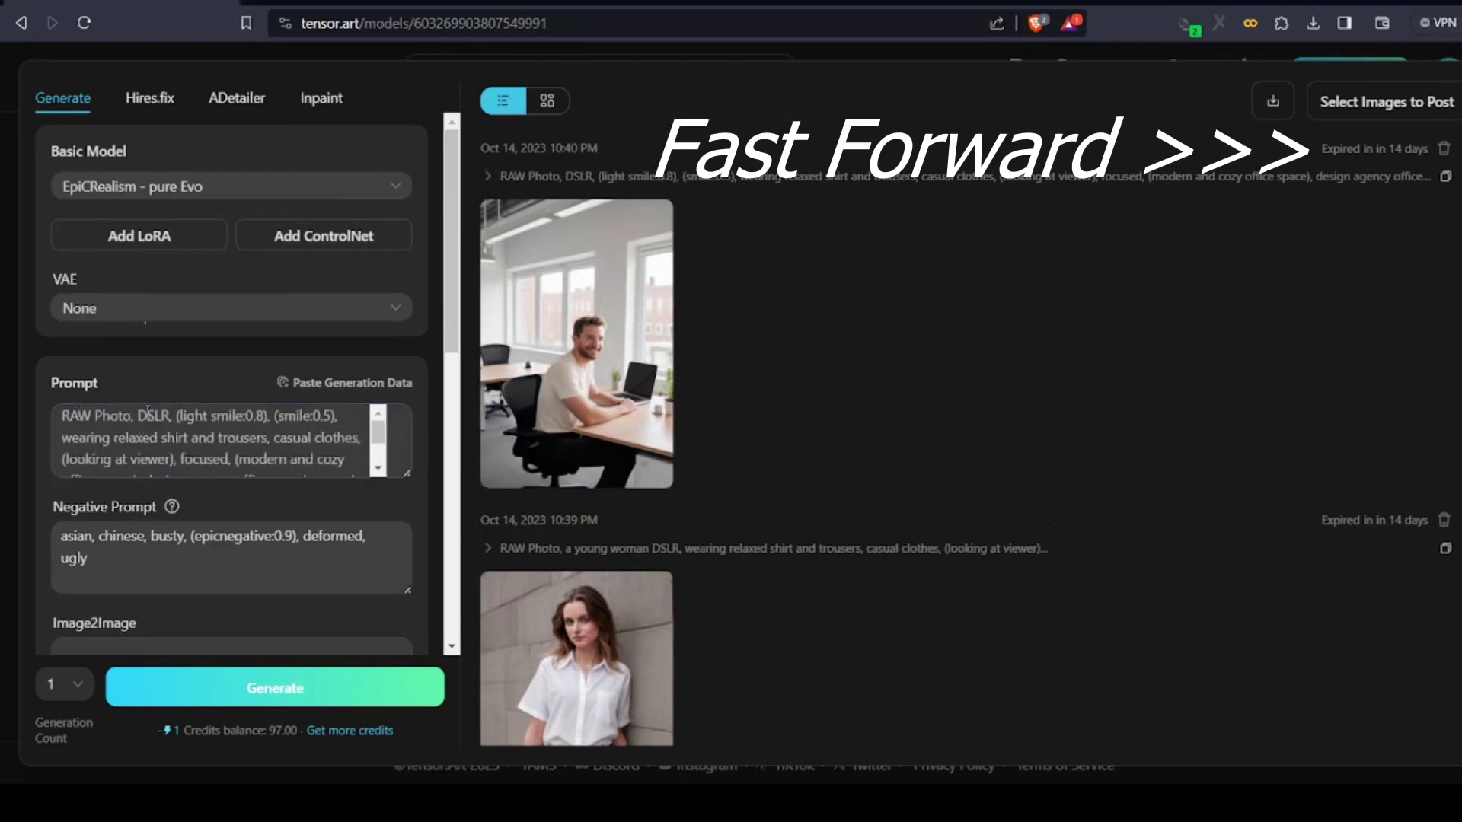
{"action": "left_click", "coordinate": [182, 415]}
{"action": "type", "text": "a young woman,"}
{"action": "left_click", "coordinate": [259, 687]}
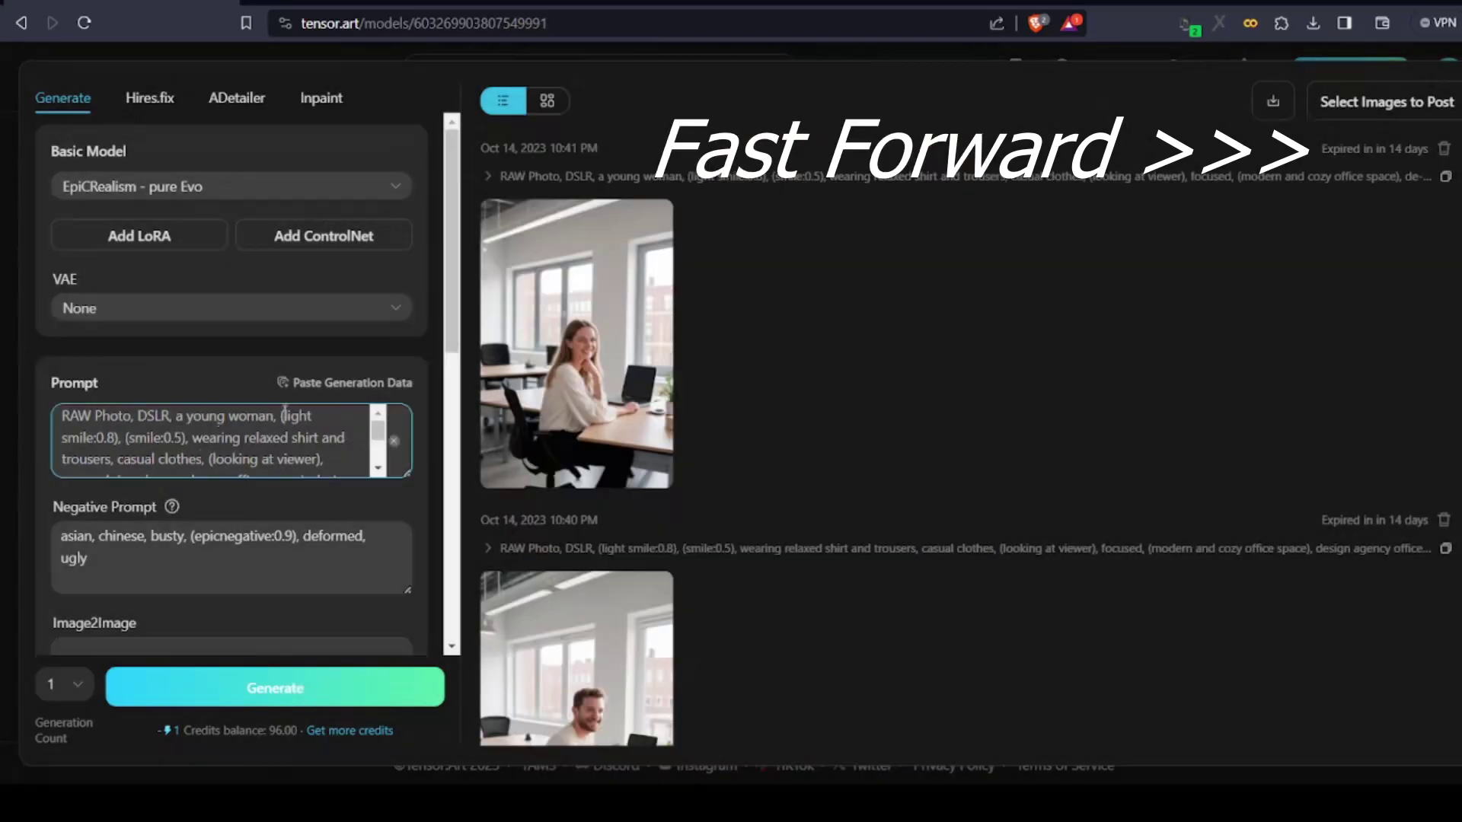
- Generate once more and show the results as a thumbnail grid
{"action": "scroll", "coordinate": [229, 438], "scroll_direction": "down", "scroll_amount": 3}
{"action": "scroll", "coordinate": [229, 457], "scroll_direction": "down", "scroll_amount": 10}
{"action": "left_click", "coordinate": [275, 687]}
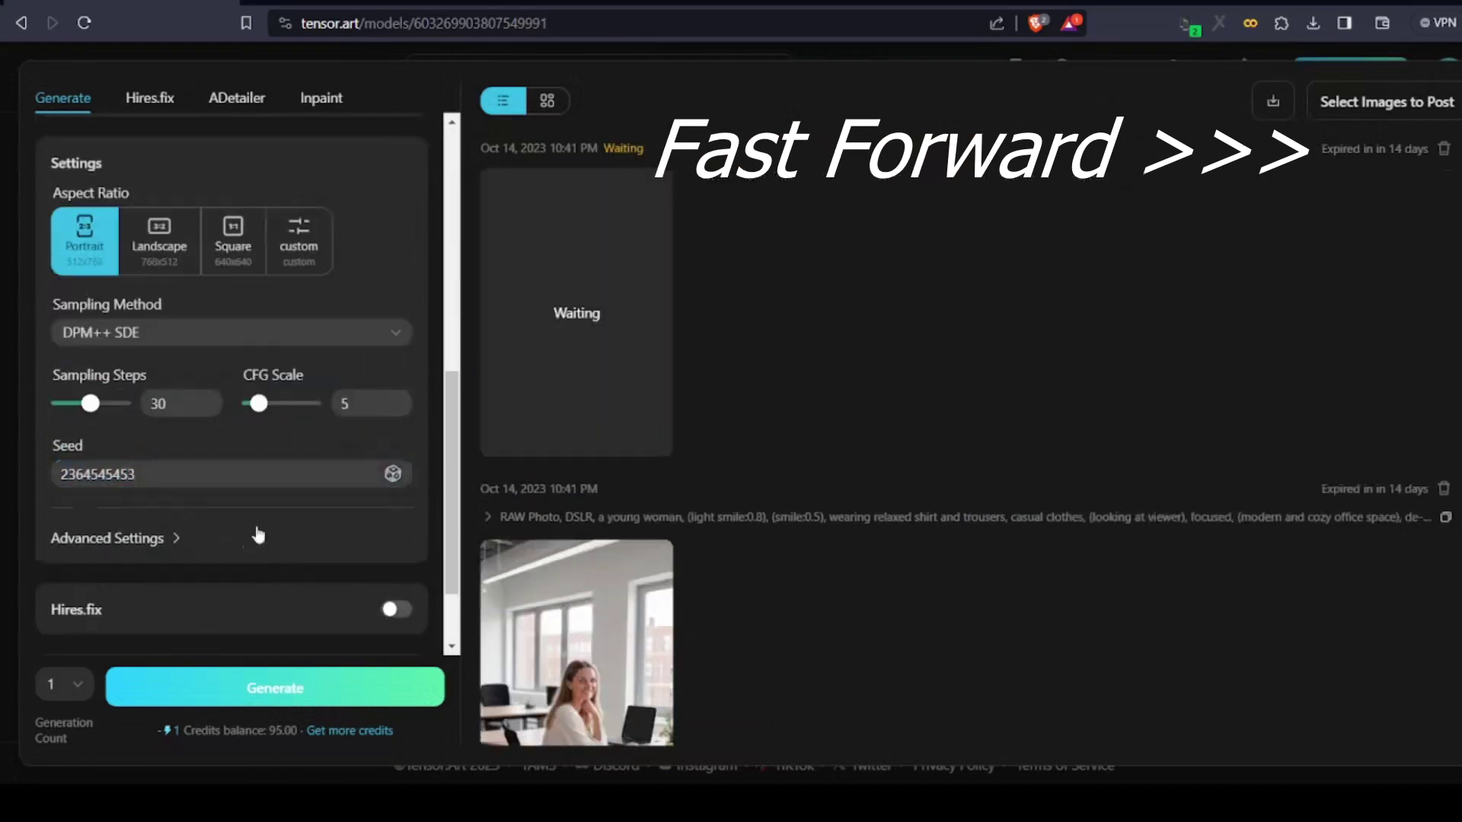
{"action": "scroll", "coordinate": [228, 380], "scroll_direction": "up", "scroll_amount": 8}
{"action": "left_click", "coordinate": [547, 100]}
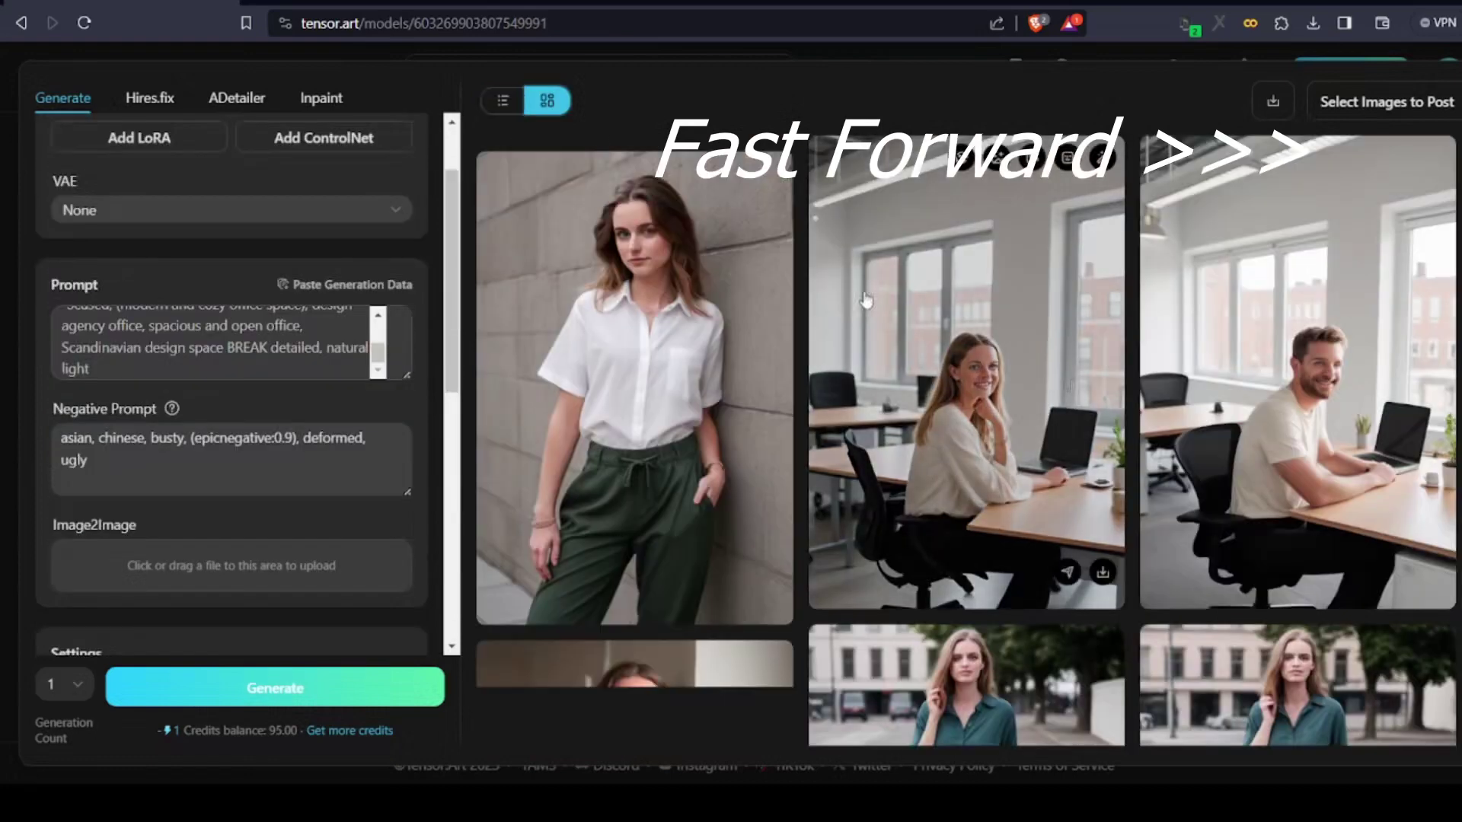
- Switch to list view and generate from the reference photo at 0.5 denoising, seed 24343434
{"action": "left_click", "coordinate": [507, 101]}
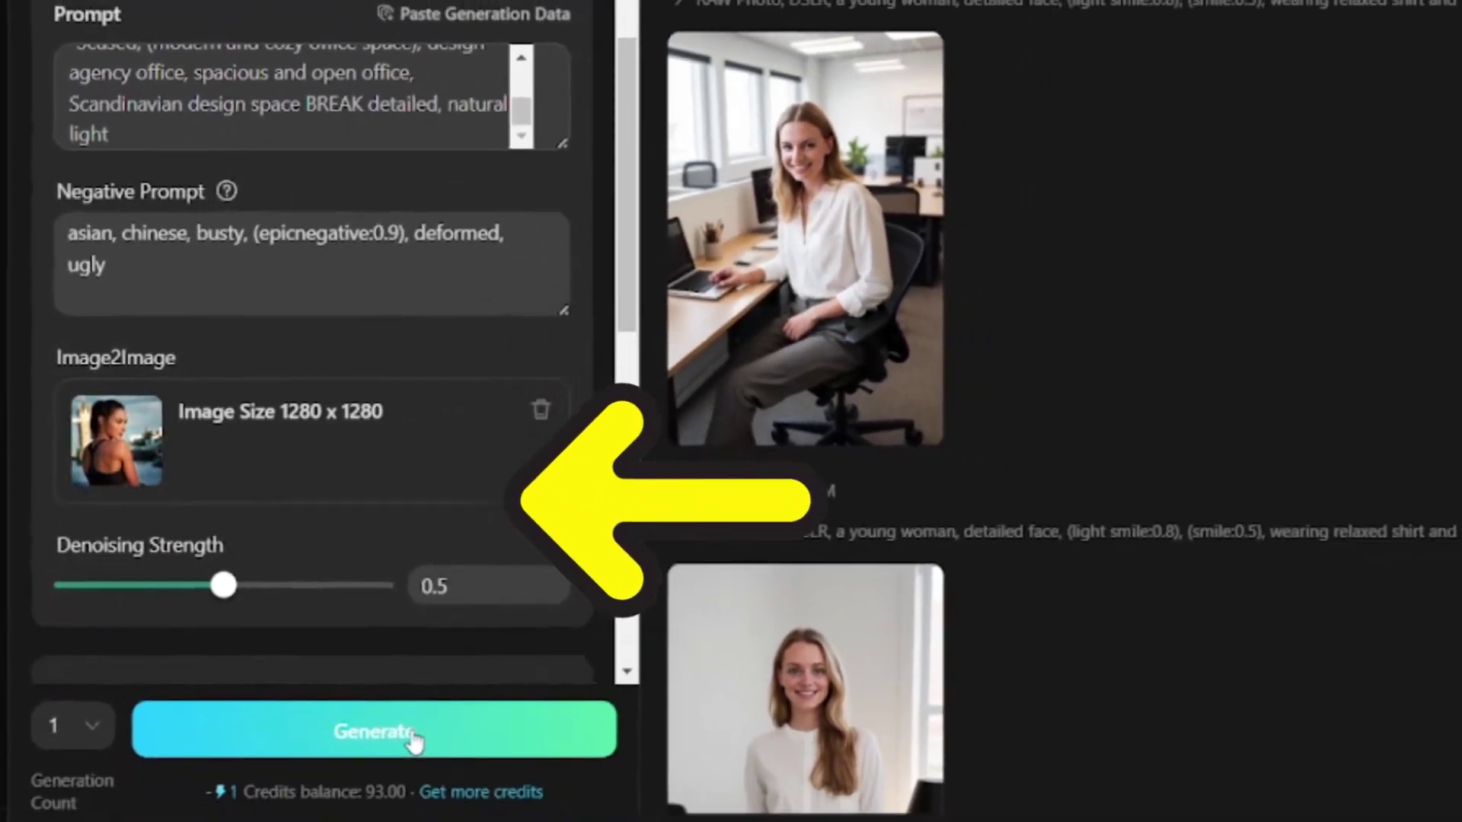
{"action": "left_click", "coordinate": [465, 777]}
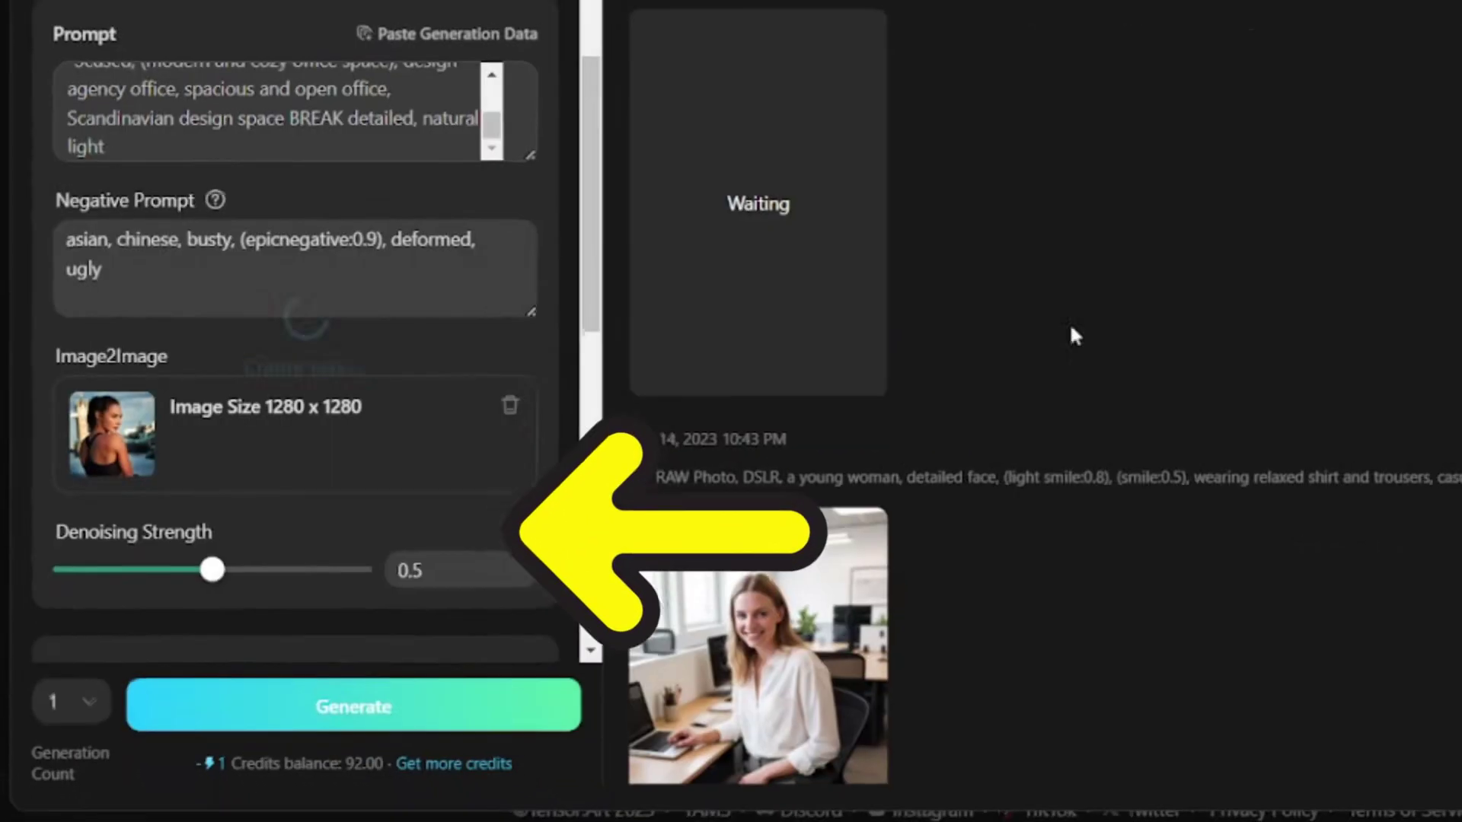
{"action": "scroll", "coordinate": [501, 595], "scroll_direction": "down", "scroll_amount": 10}
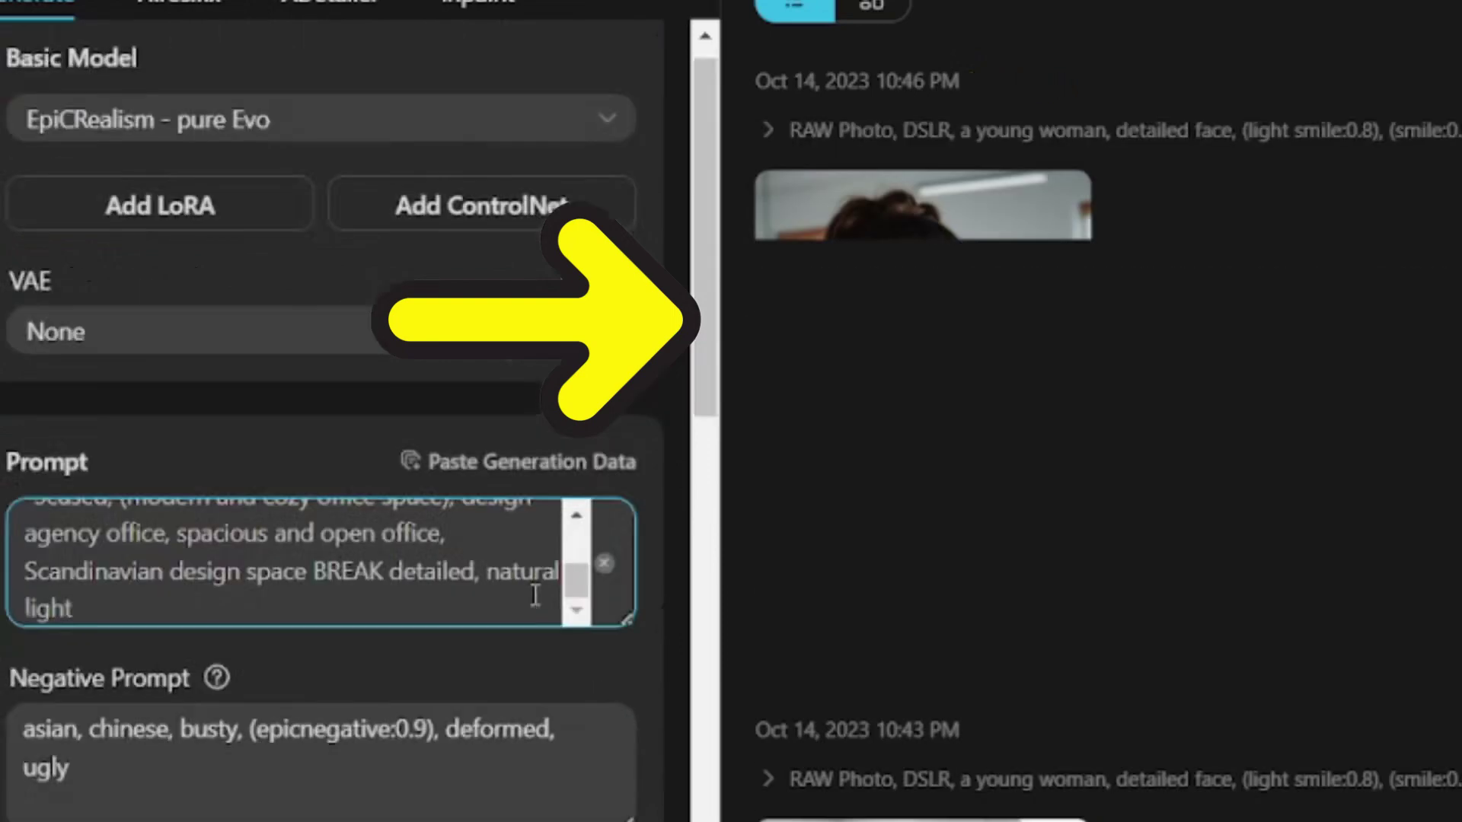
- Enable Hires.fix at 1x upscale, keeping 1 hires step and 0.35 denoising strength
{"action": "scroll", "coordinate": [587, 545], "scroll_direction": "down", "scroll_amount": 6}
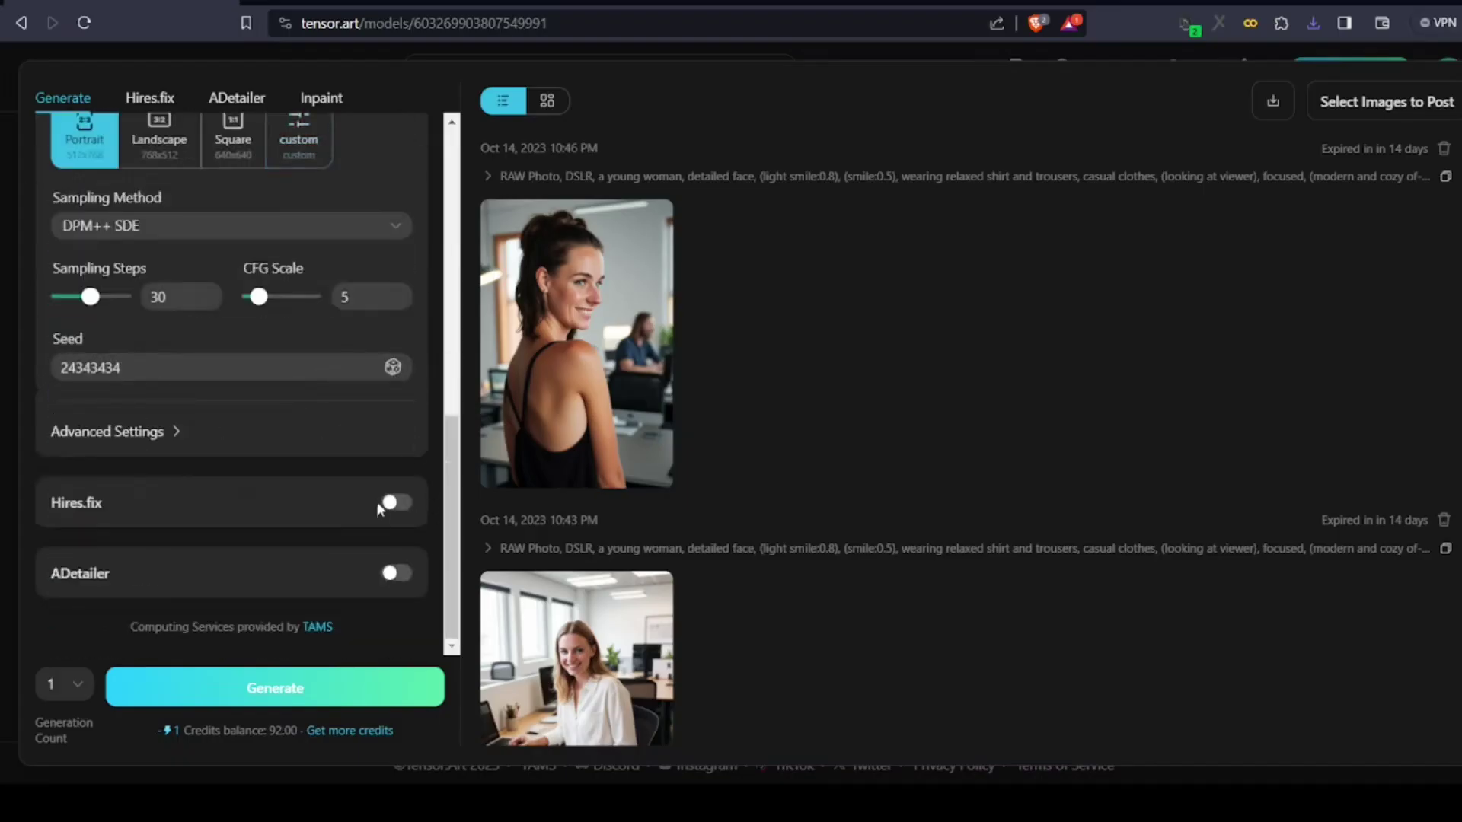
{"action": "left_click", "coordinate": [397, 507]}
{"action": "scroll", "coordinate": [367, 474], "scroll_direction": "down", "scroll_amount": 3}
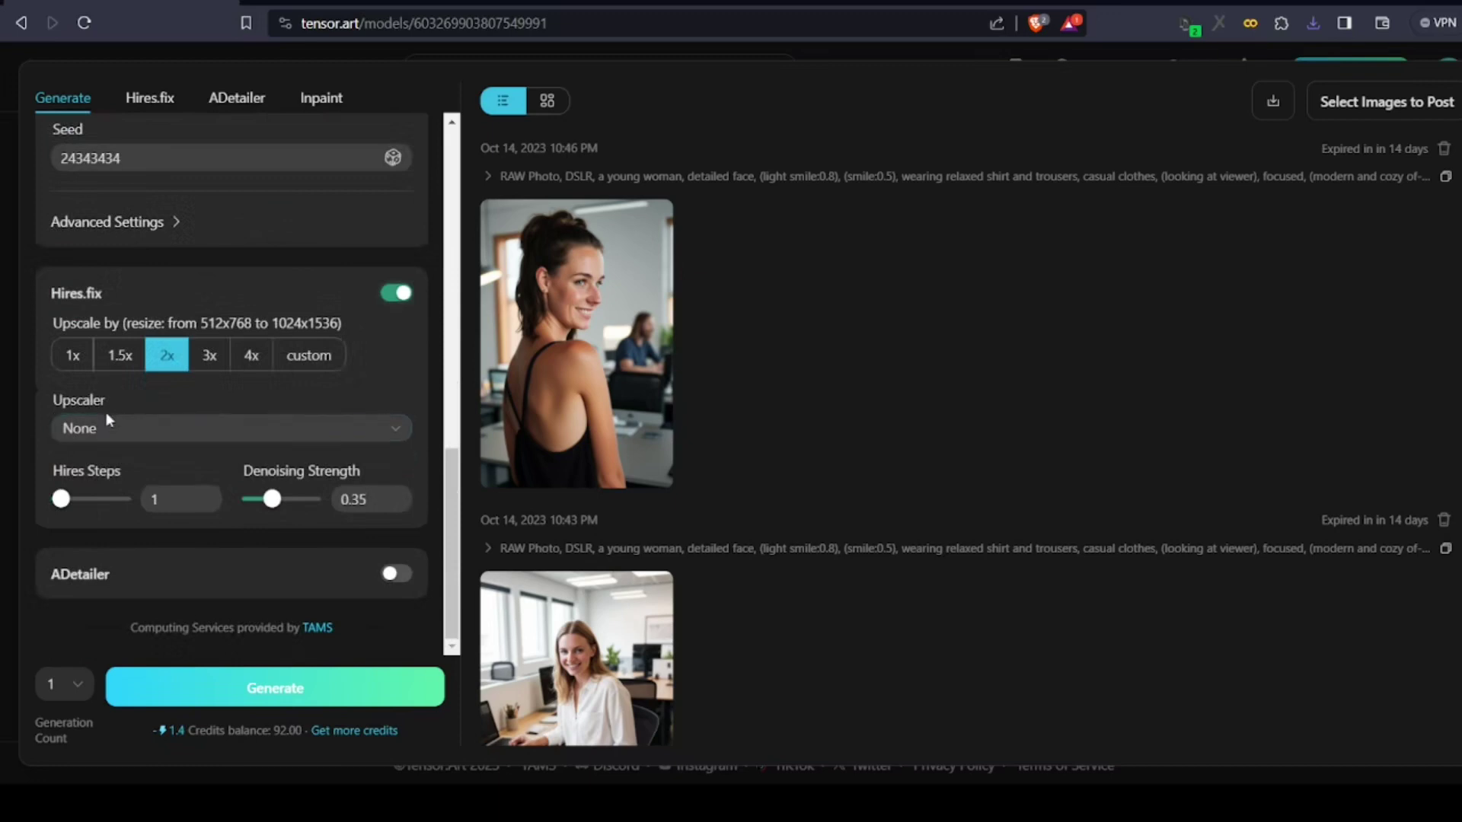
{"action": "left_click", "coordinate": [72, 356]}
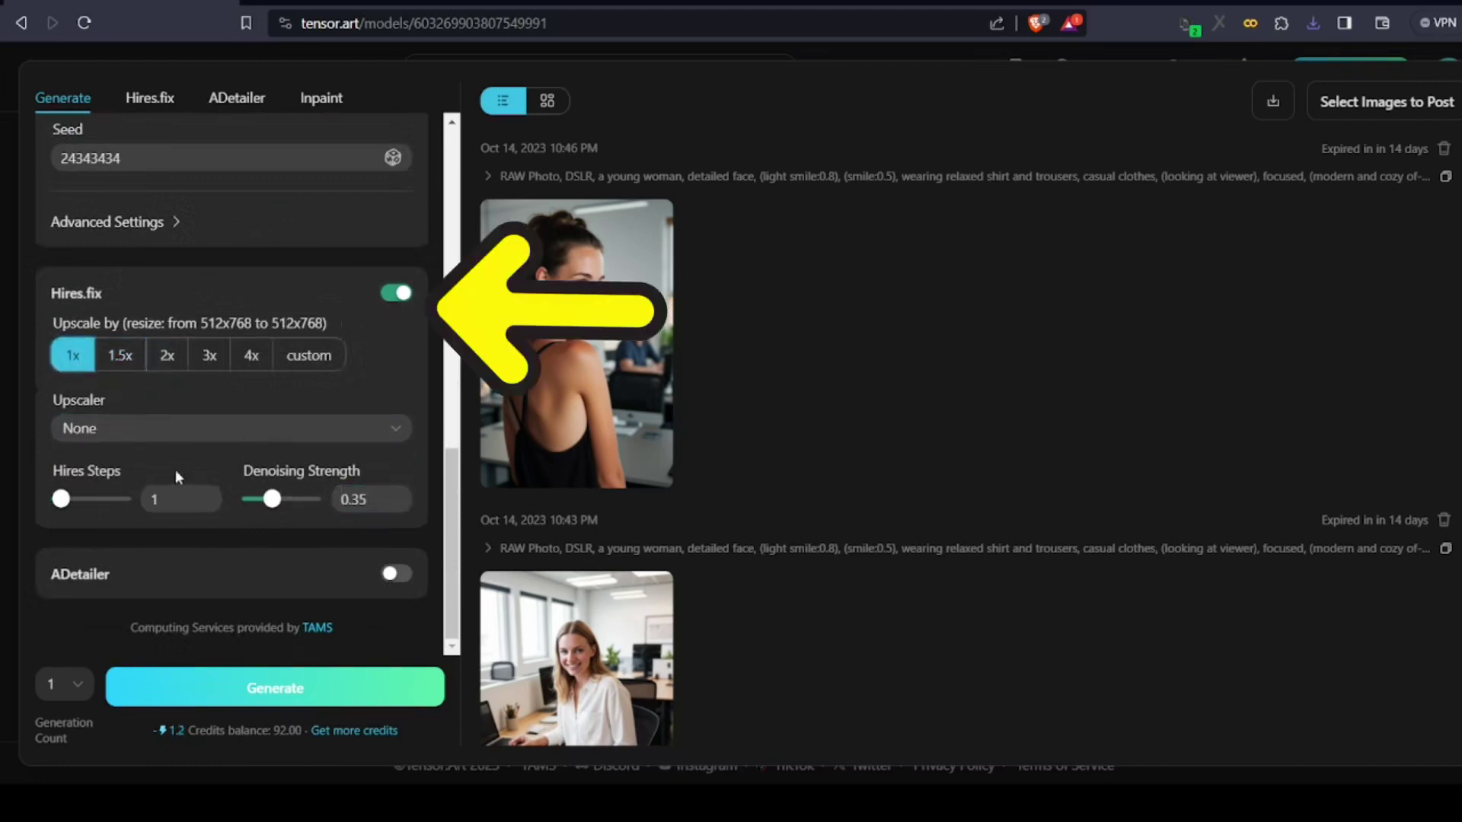
{"action": "left_click", "coordinate": [150, 498]}
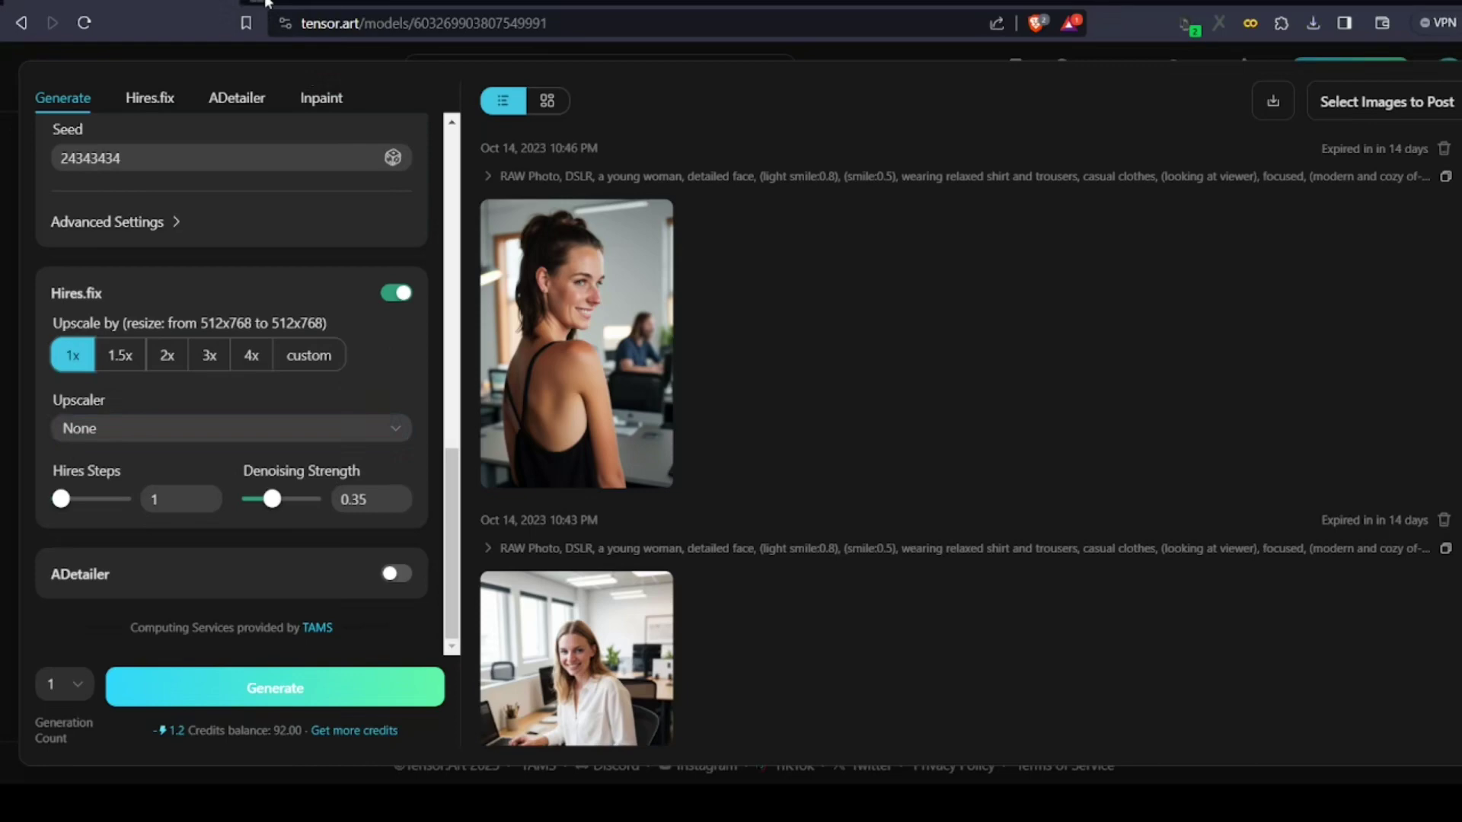
- Open upscale.media in a new browser tab using the 'upsc' address shortcut
{"action": "left_click", "coordinate": [267, 3]}
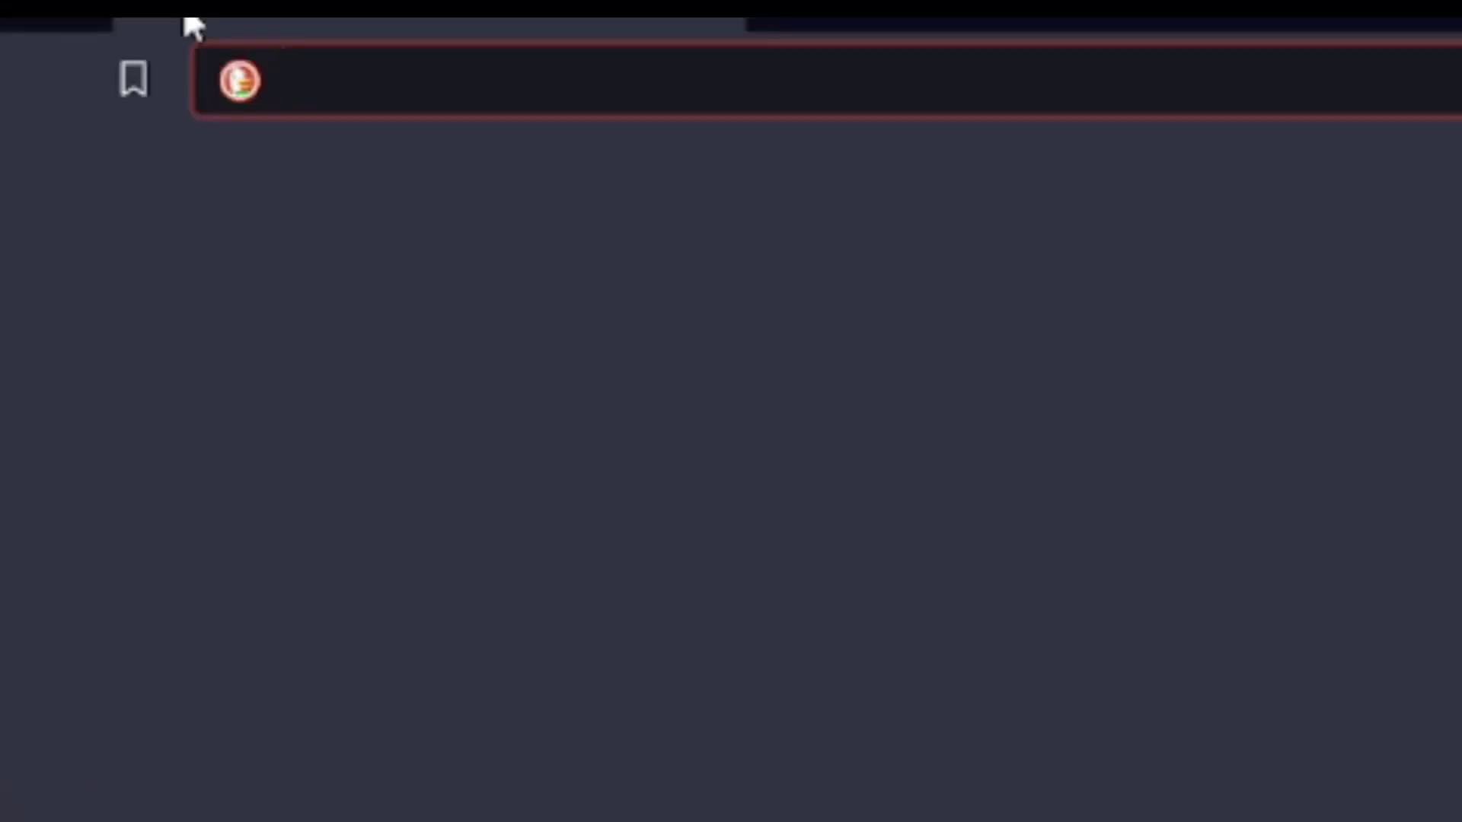
{"action": "type", "text": "upscale.media"}
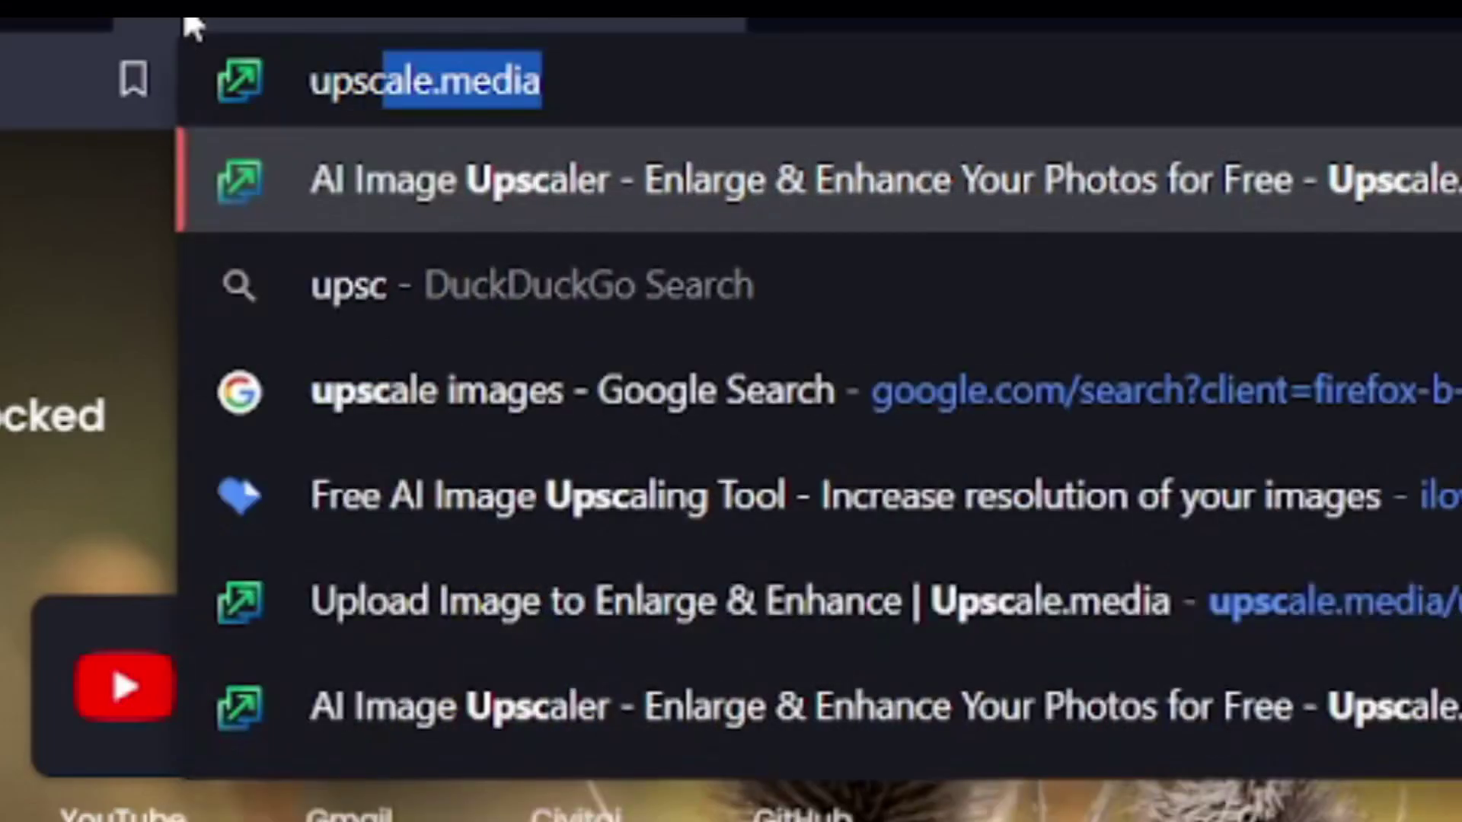
{"action": "key", "text": "Return"}
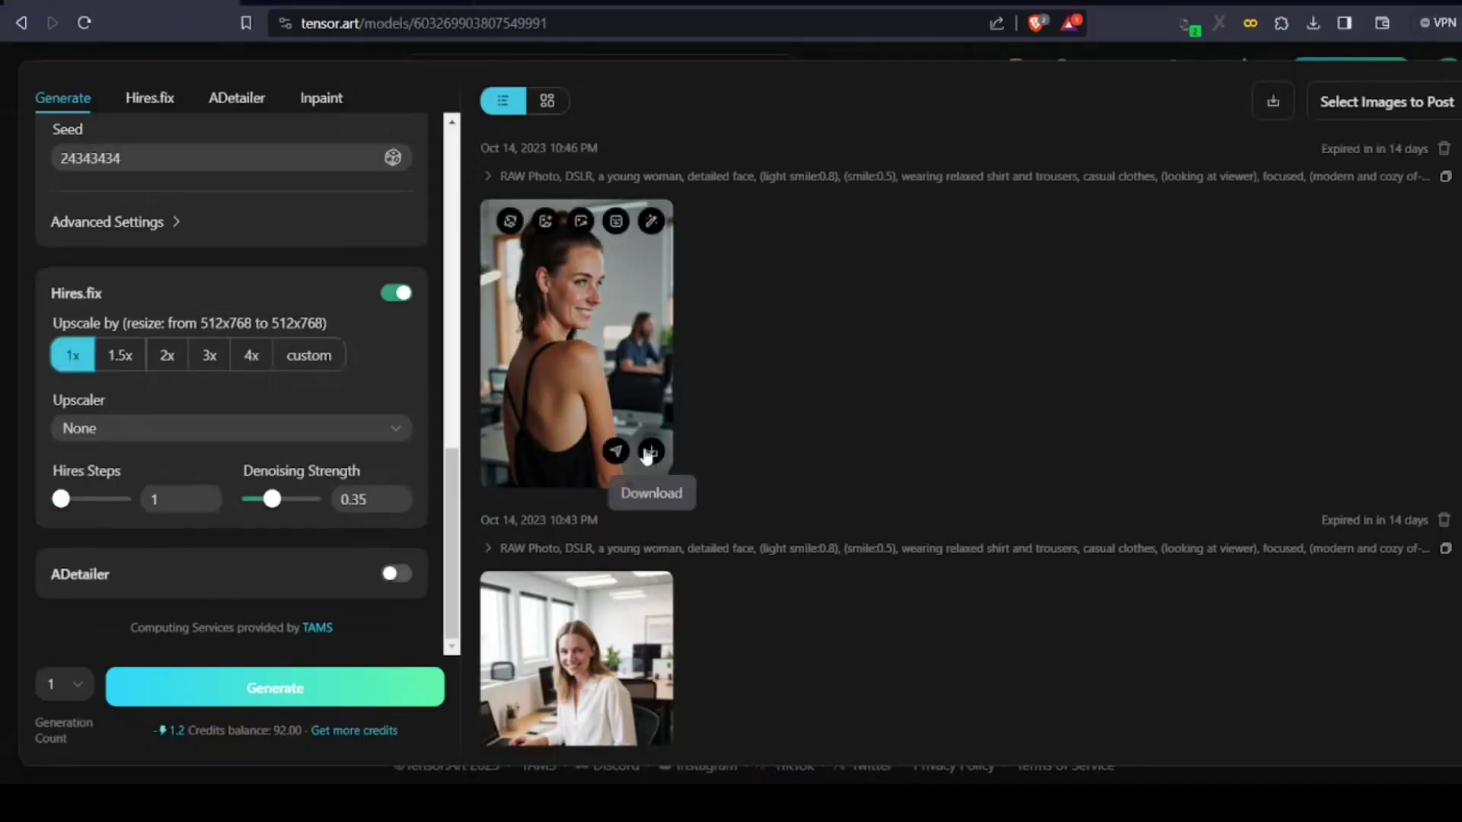
{"action": "scroll", "coordinate": [649, 456], "scroll_direction": "down", "scroll_amount": 2}
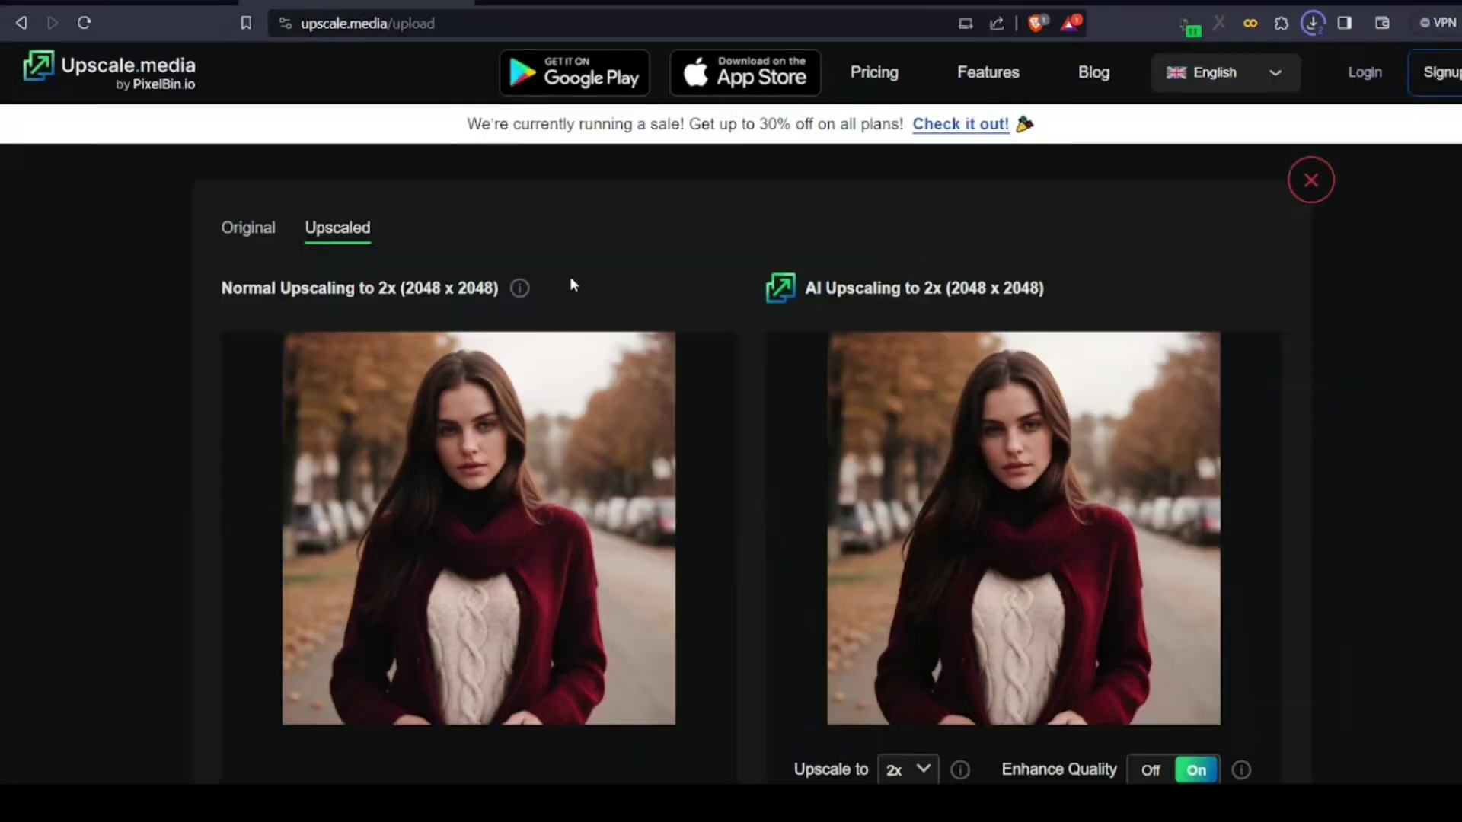
- Scroll the Upscale.media page down to the Download Image buttons
{"action": "scroll", "coordinate": [569, 276], "scroll_direction": "down", "scroll_amount": 1}
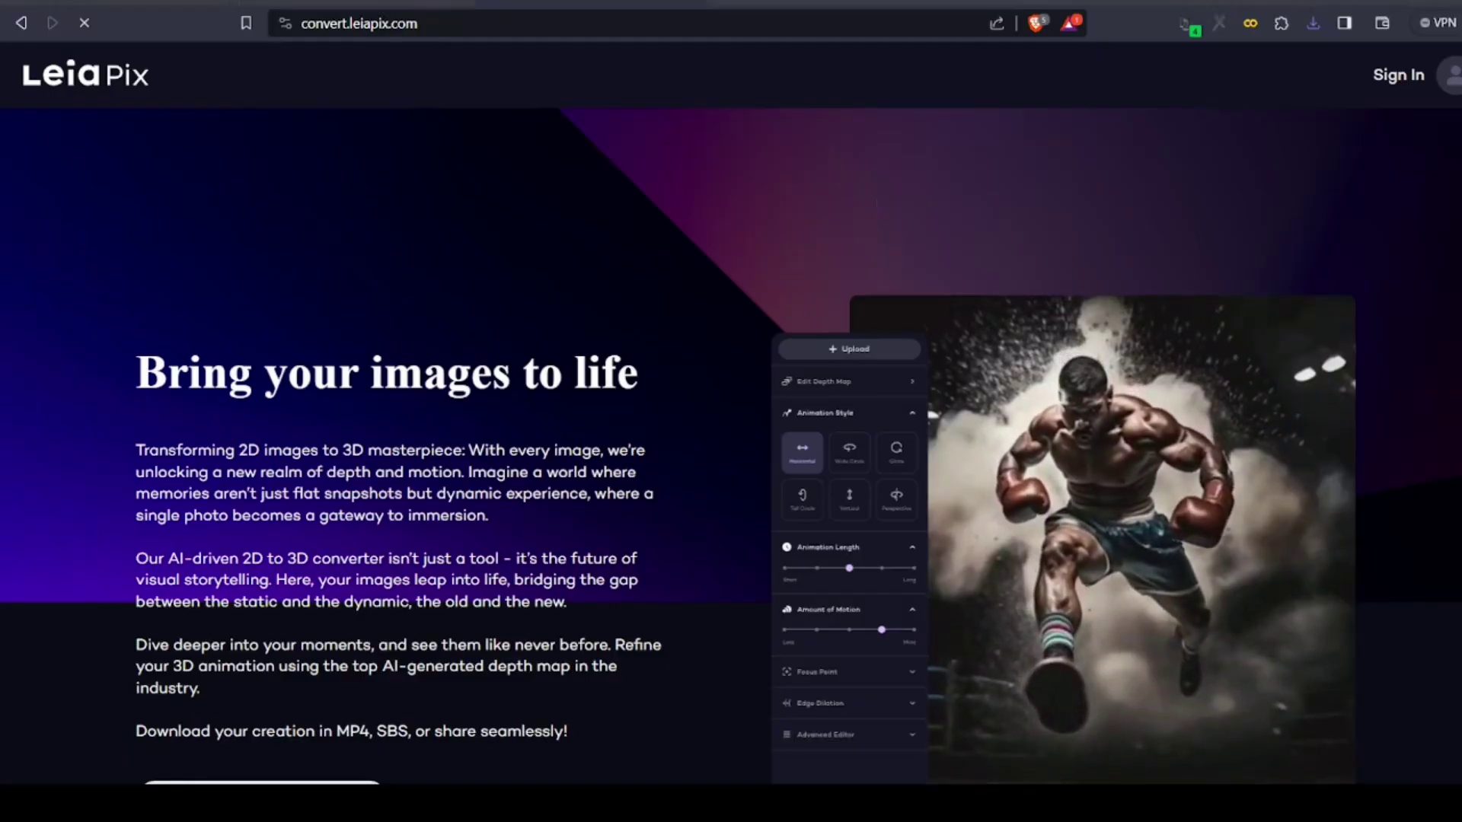
- Scroll down the LeiaPix 2D-to-3D converter page to see its MP4 and SBS download options
{"action": "scroll", "coordinate": [553, 224], "scroll_direction": "down", "scroll_amount": 10}
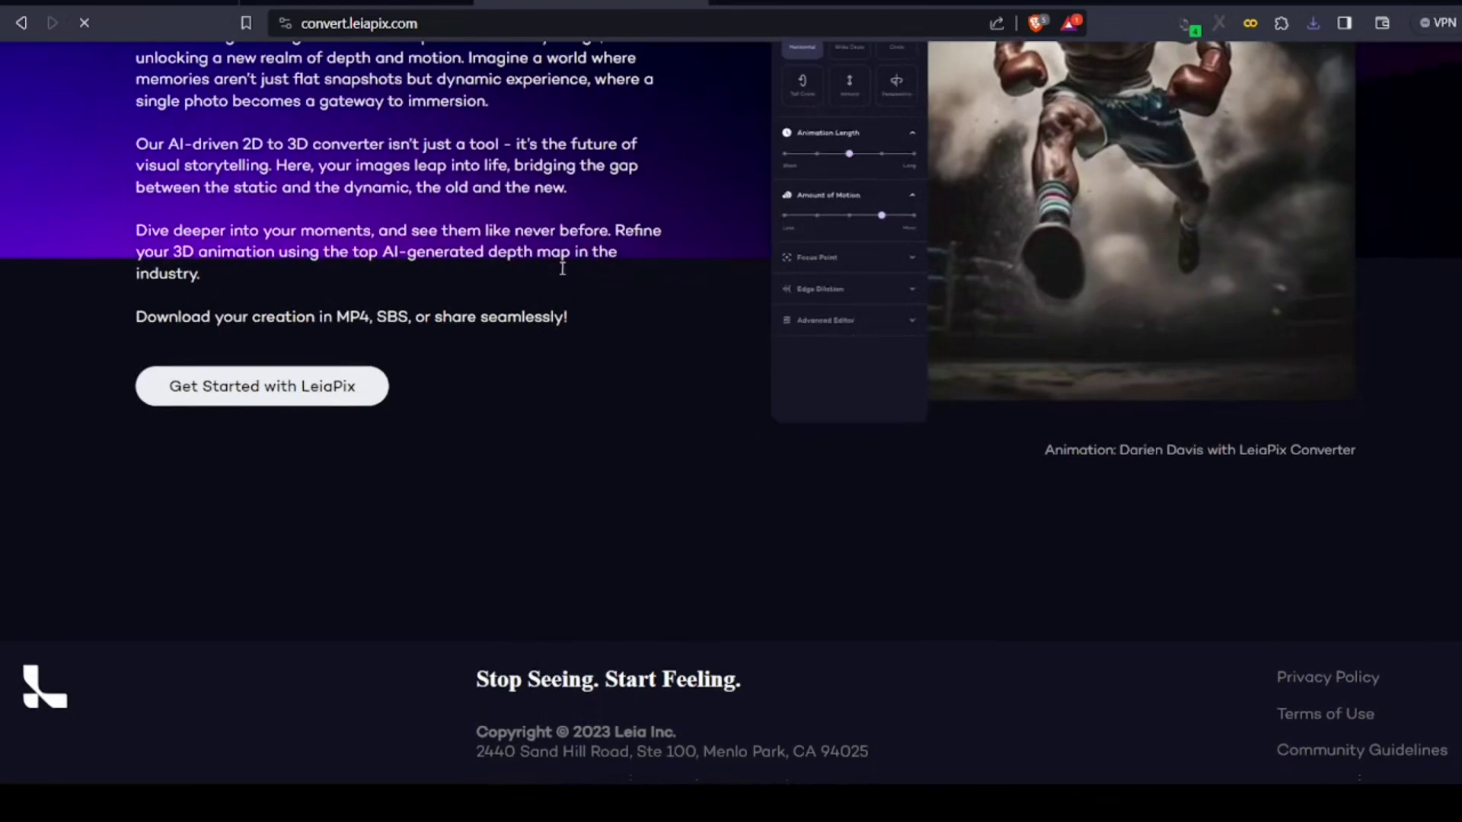